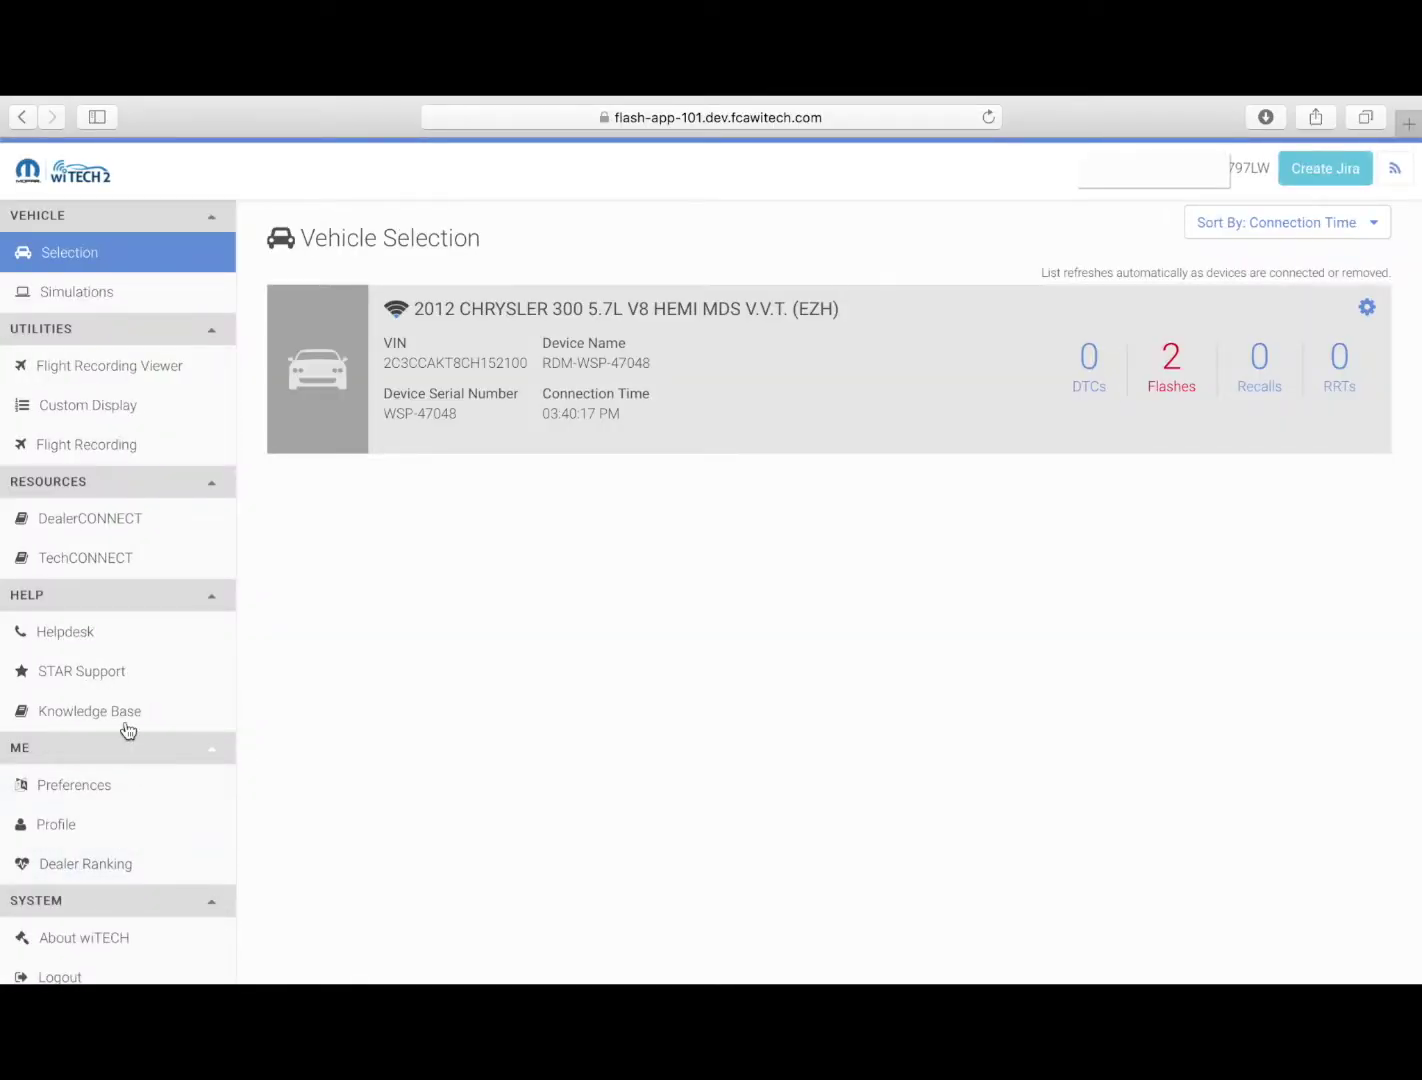
Open the 2012 Chrysler 300's HFM calibration and start the 68158125XC flash after confirming review
{"action": "left_click", "coordinate": [856, 372]}
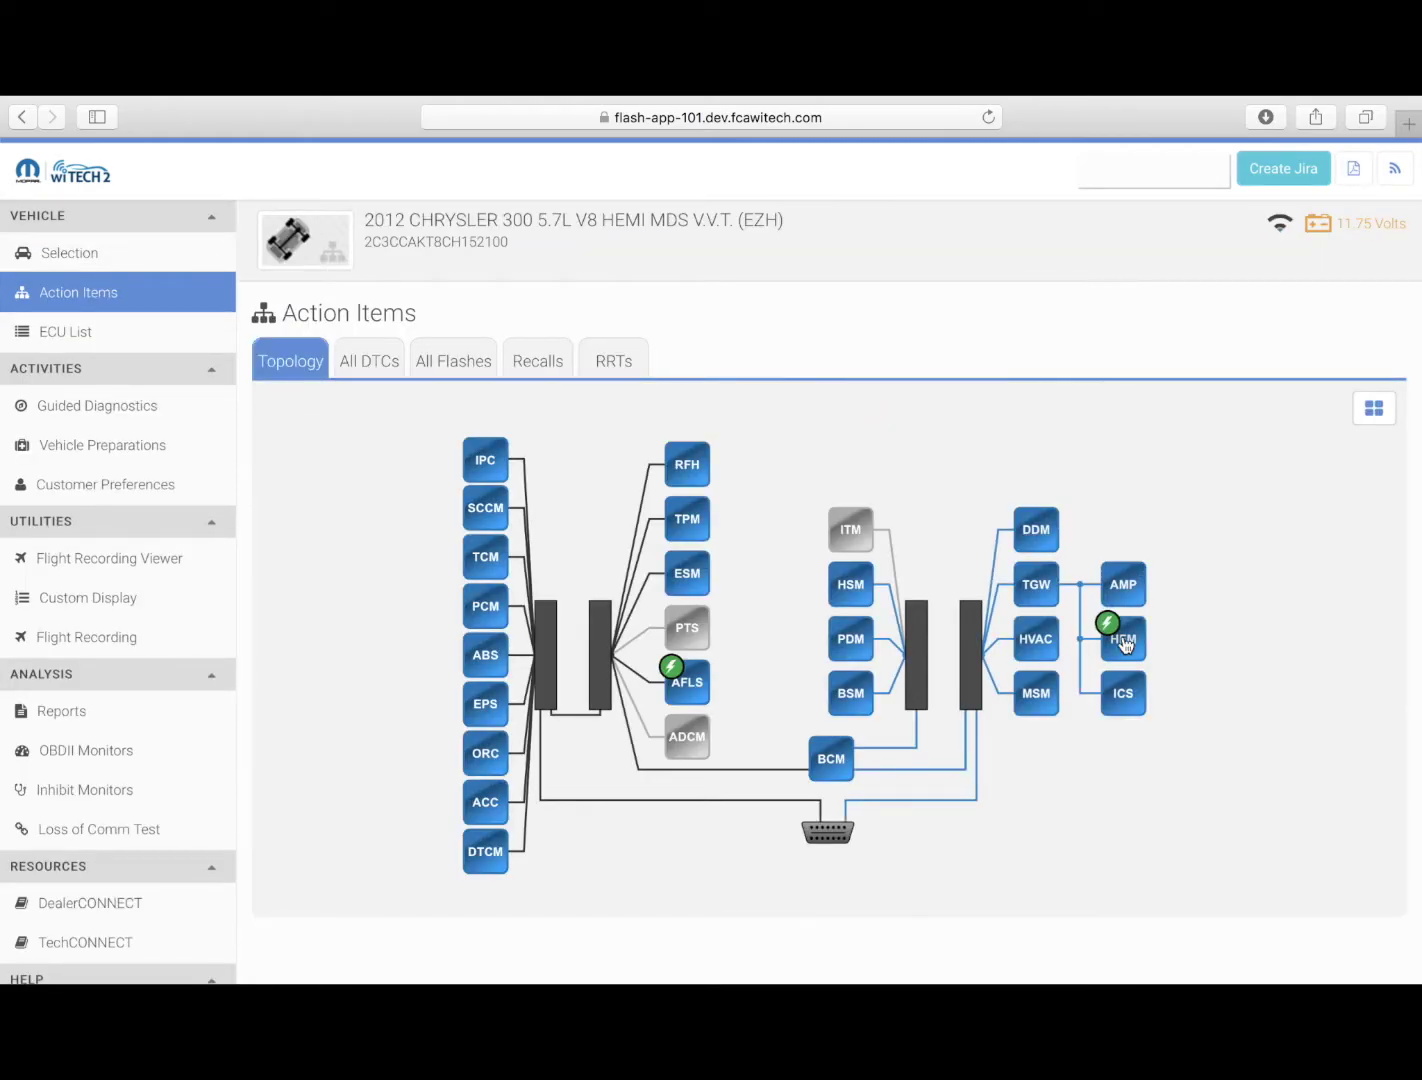
{"action": "left_click", "coordinate": [1123, 640]}
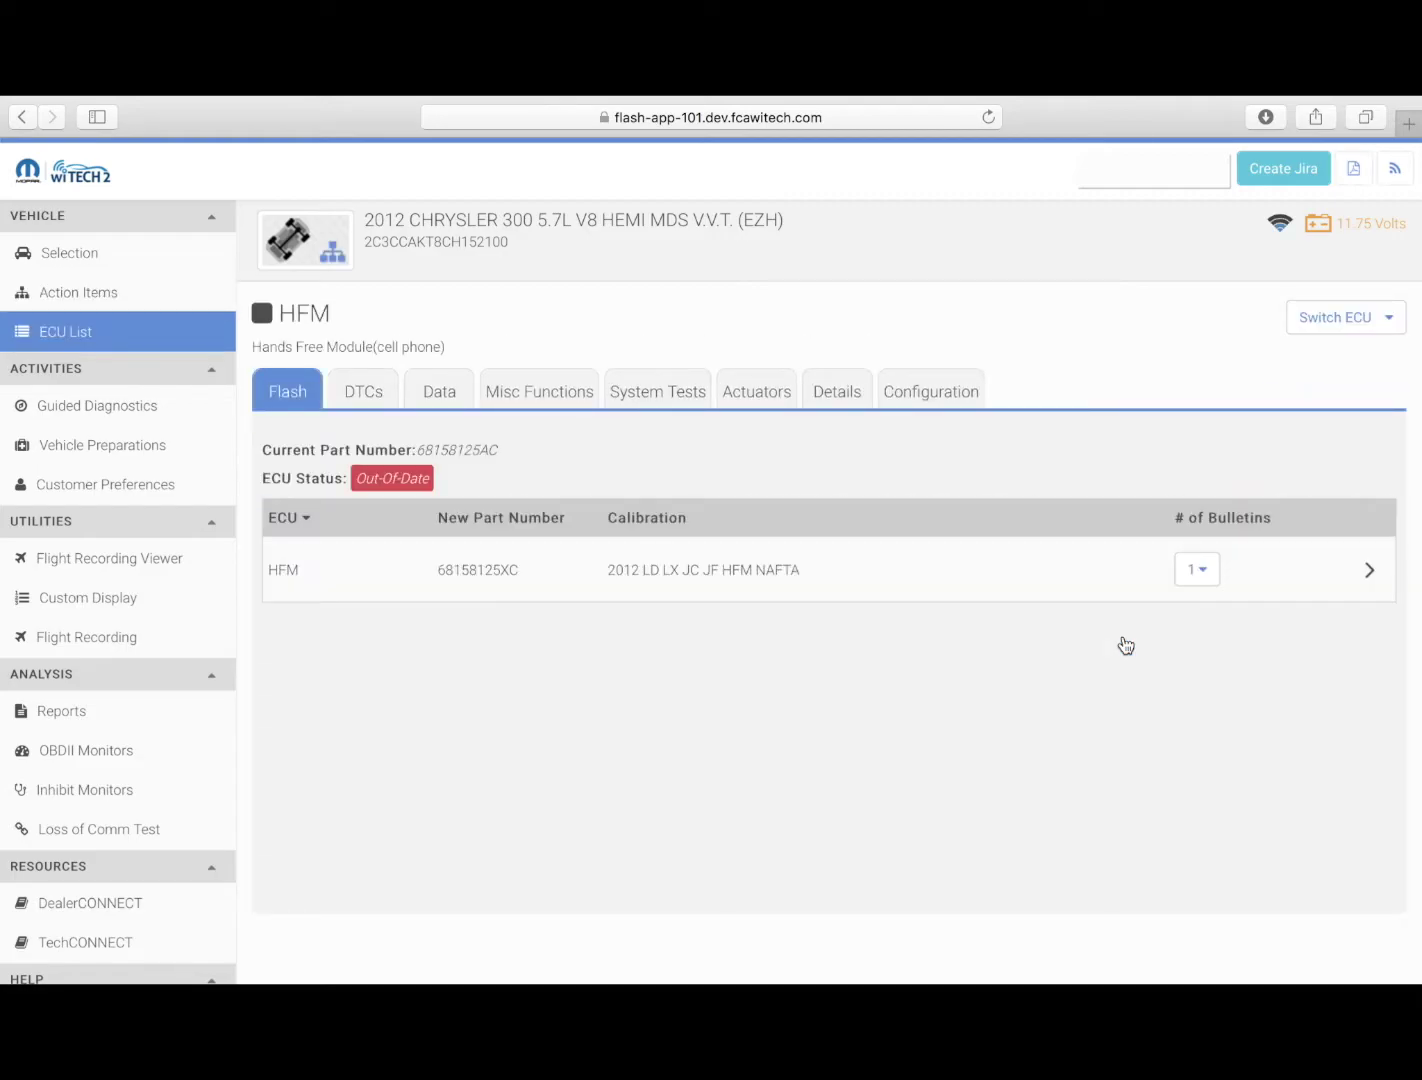
{"action": "left_click", "coordinate": [690, 576]}
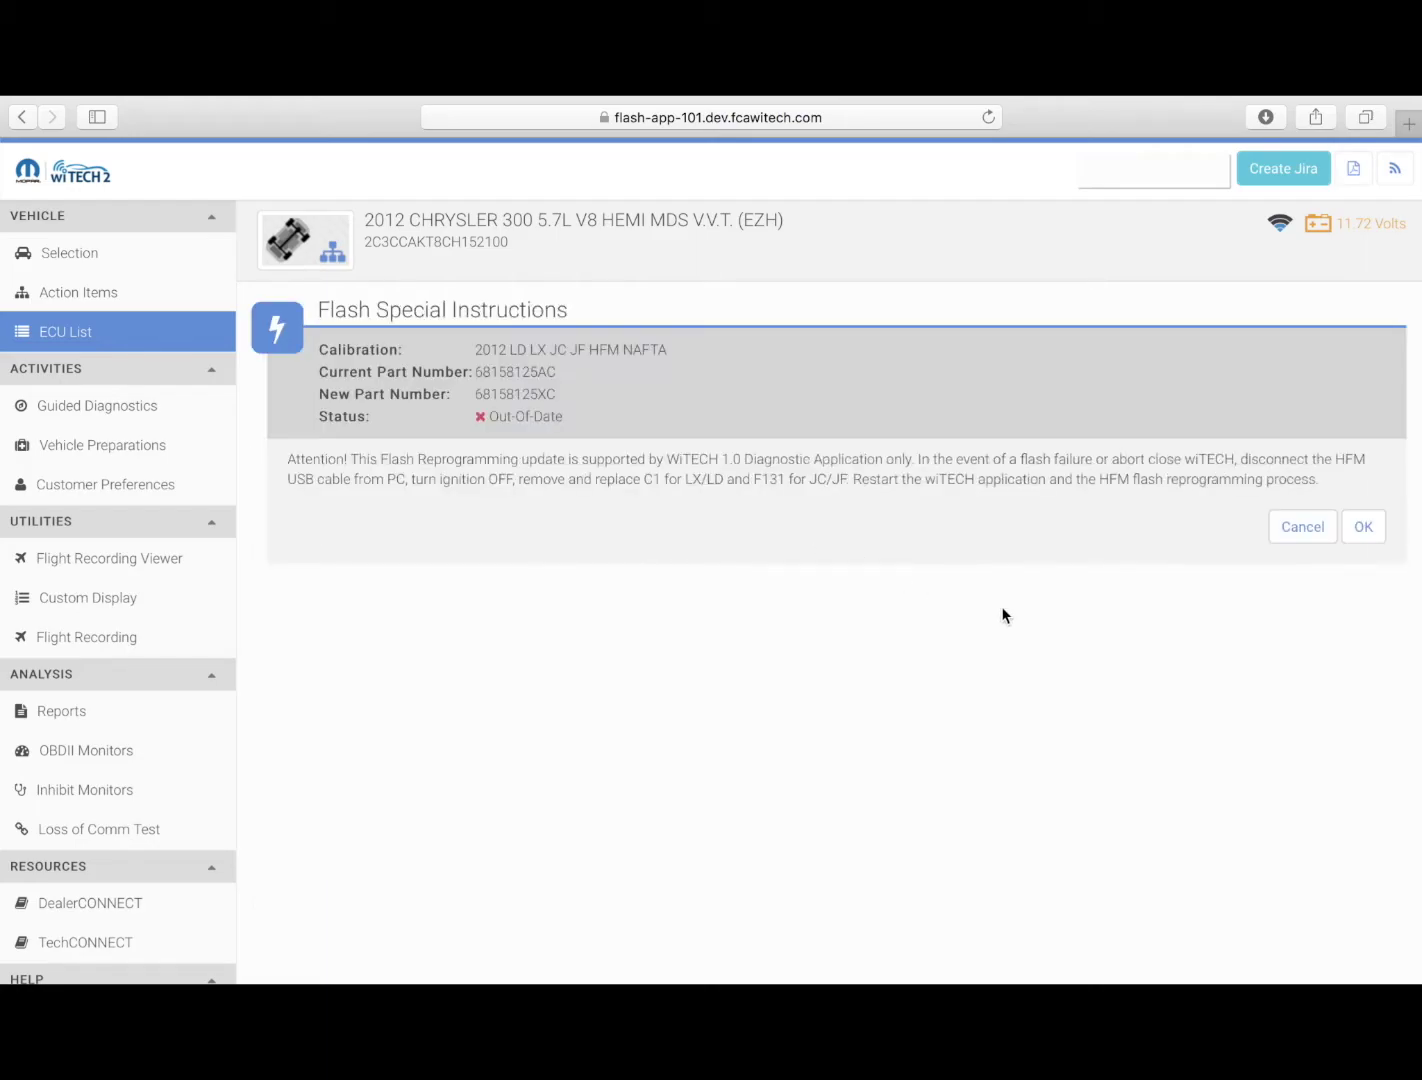
{"action": "left_click", "coordinate": [1363, 527]}
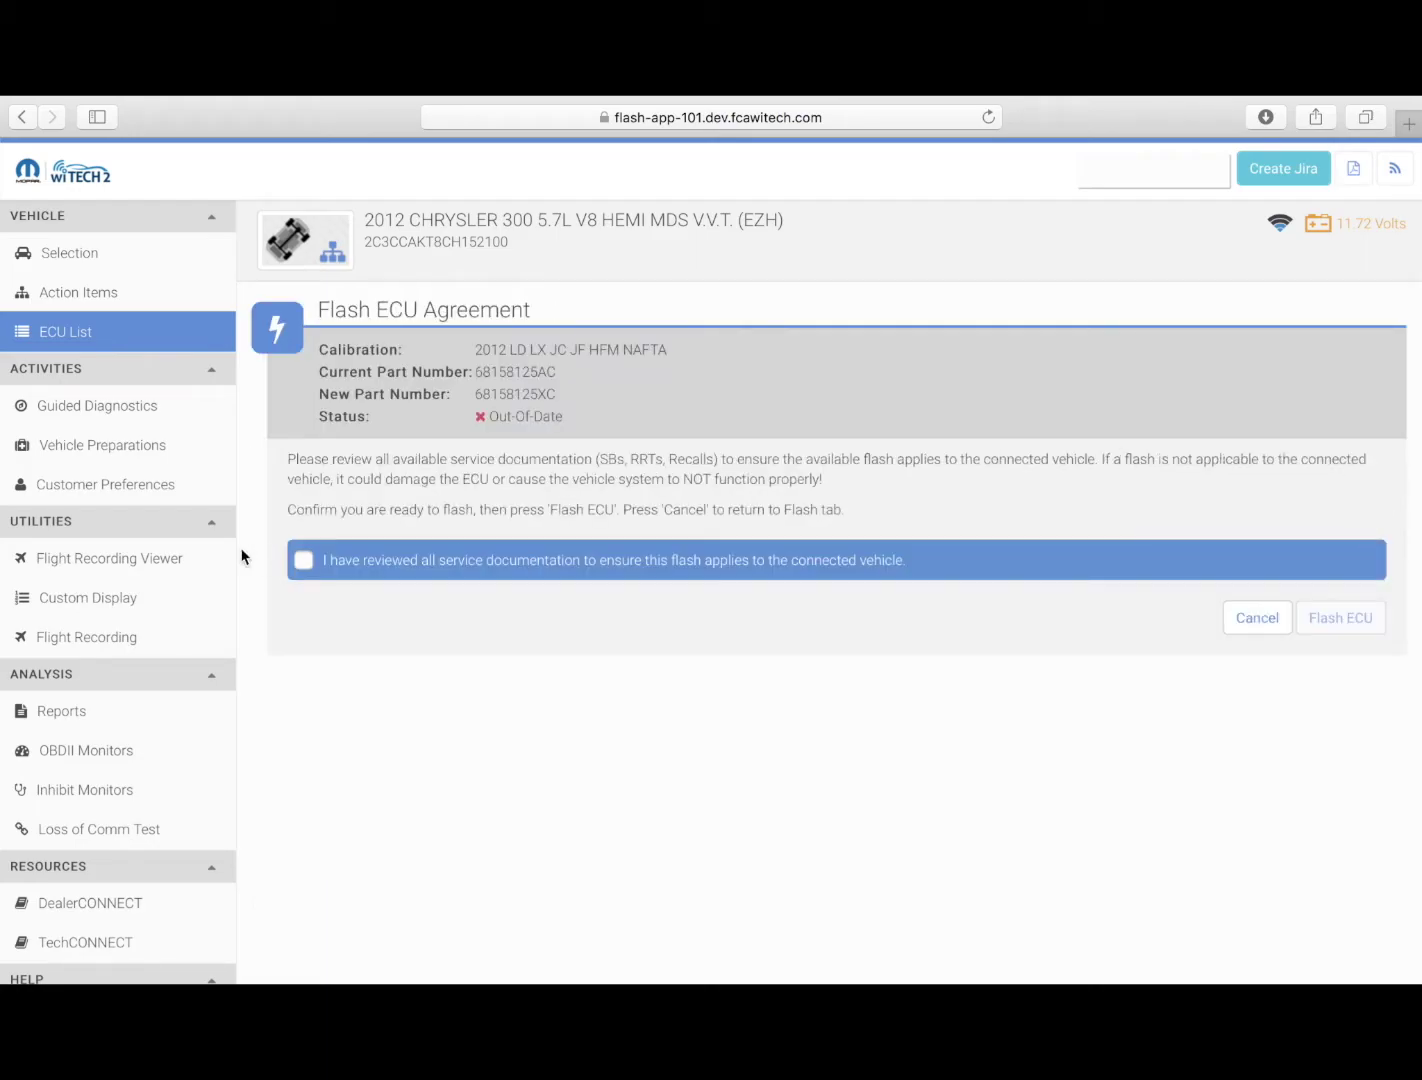
{"action": "left_click", "coordinate": [303, 560]}
{"action": "left_click", "coordinate": [1344, 614]}
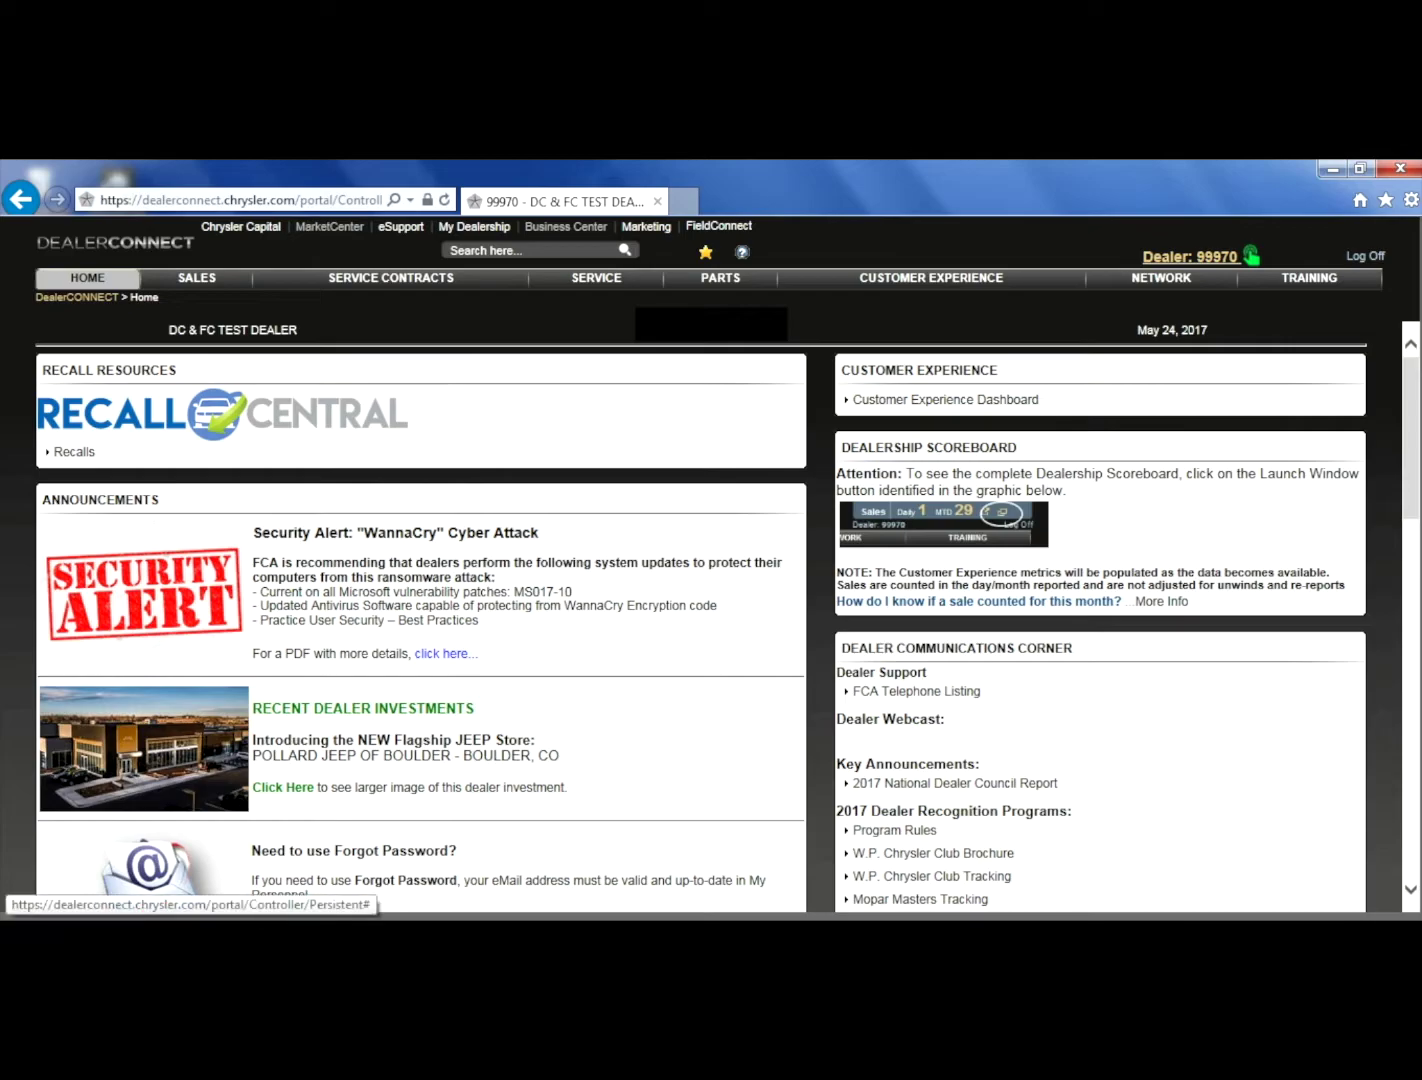
Go through SERVICE > Uconnect to Dealer Software Downloads in DealerCONNECT
{"action": "left_click", "coordinate": [640, 280]}
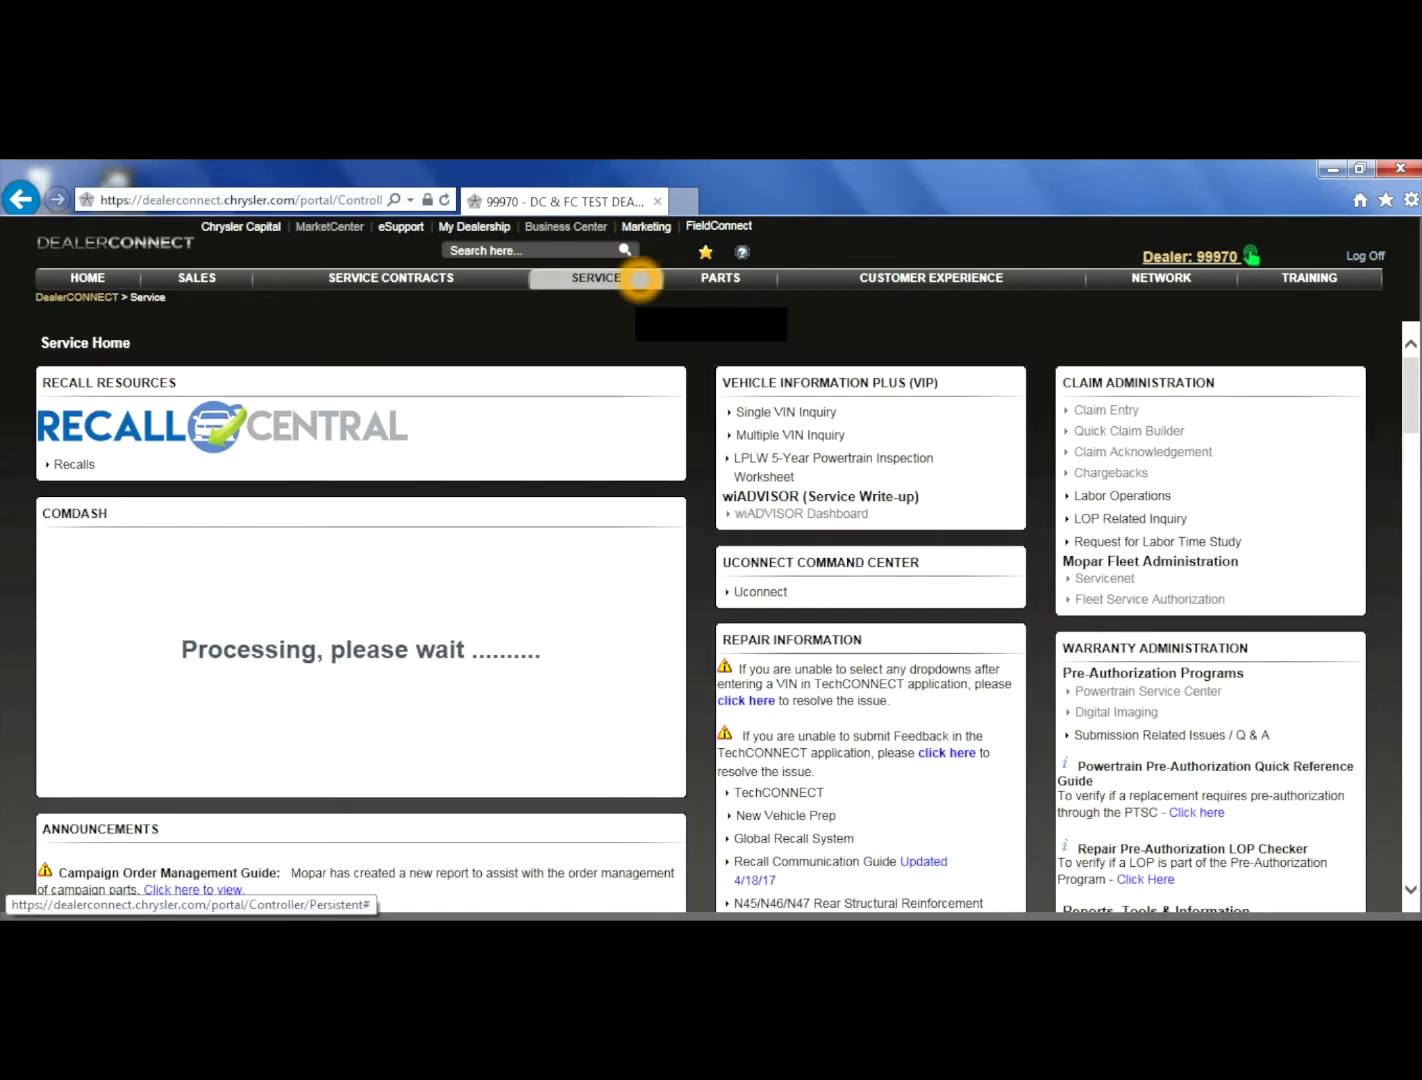
{"action": "left_click", "coordinate": [778, 591]}
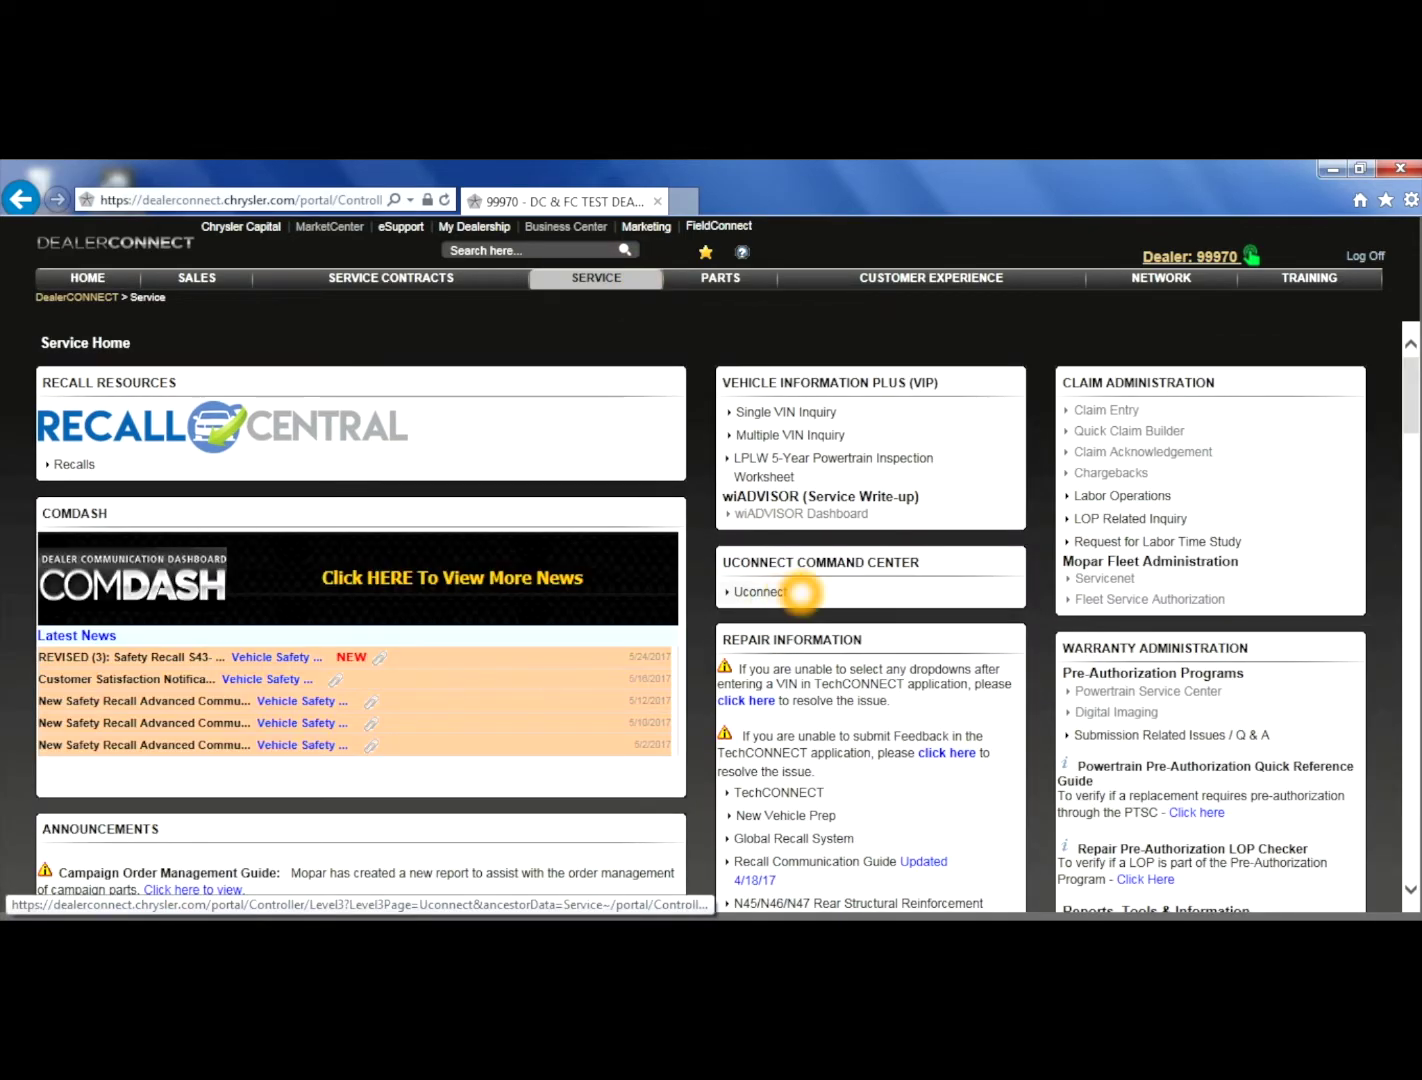
{"action": "scroll", "coordinate": [765, 657], "scroll_direction": "down", "scroll_amount": 2}
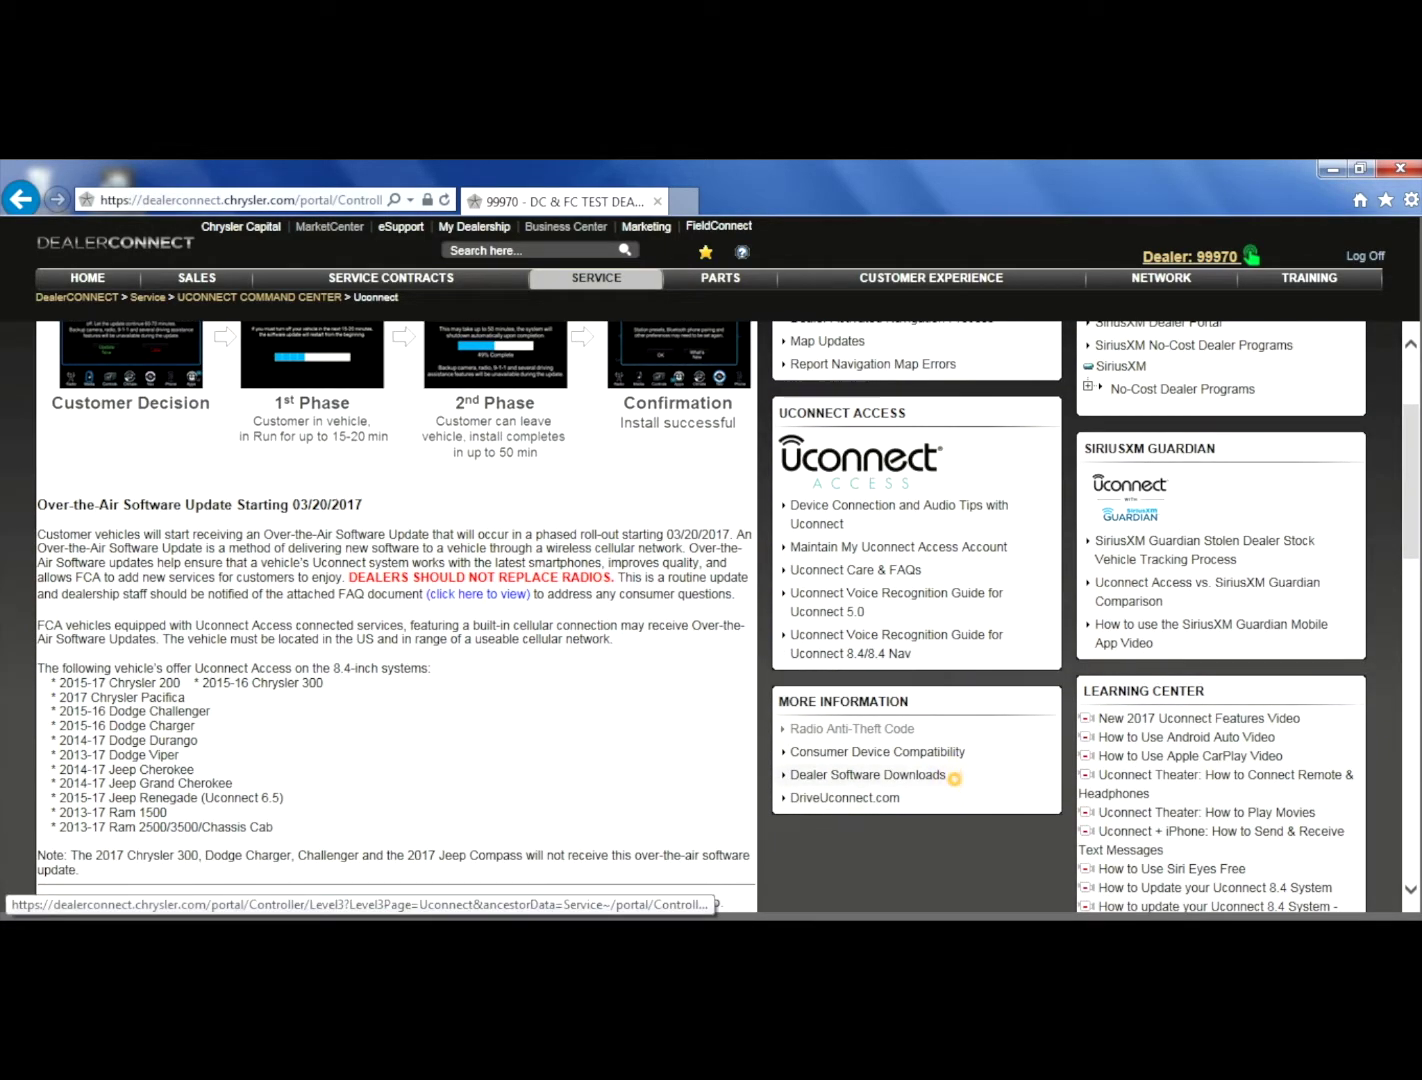
{"action": "left_click", "coordinate": [935, 775]}
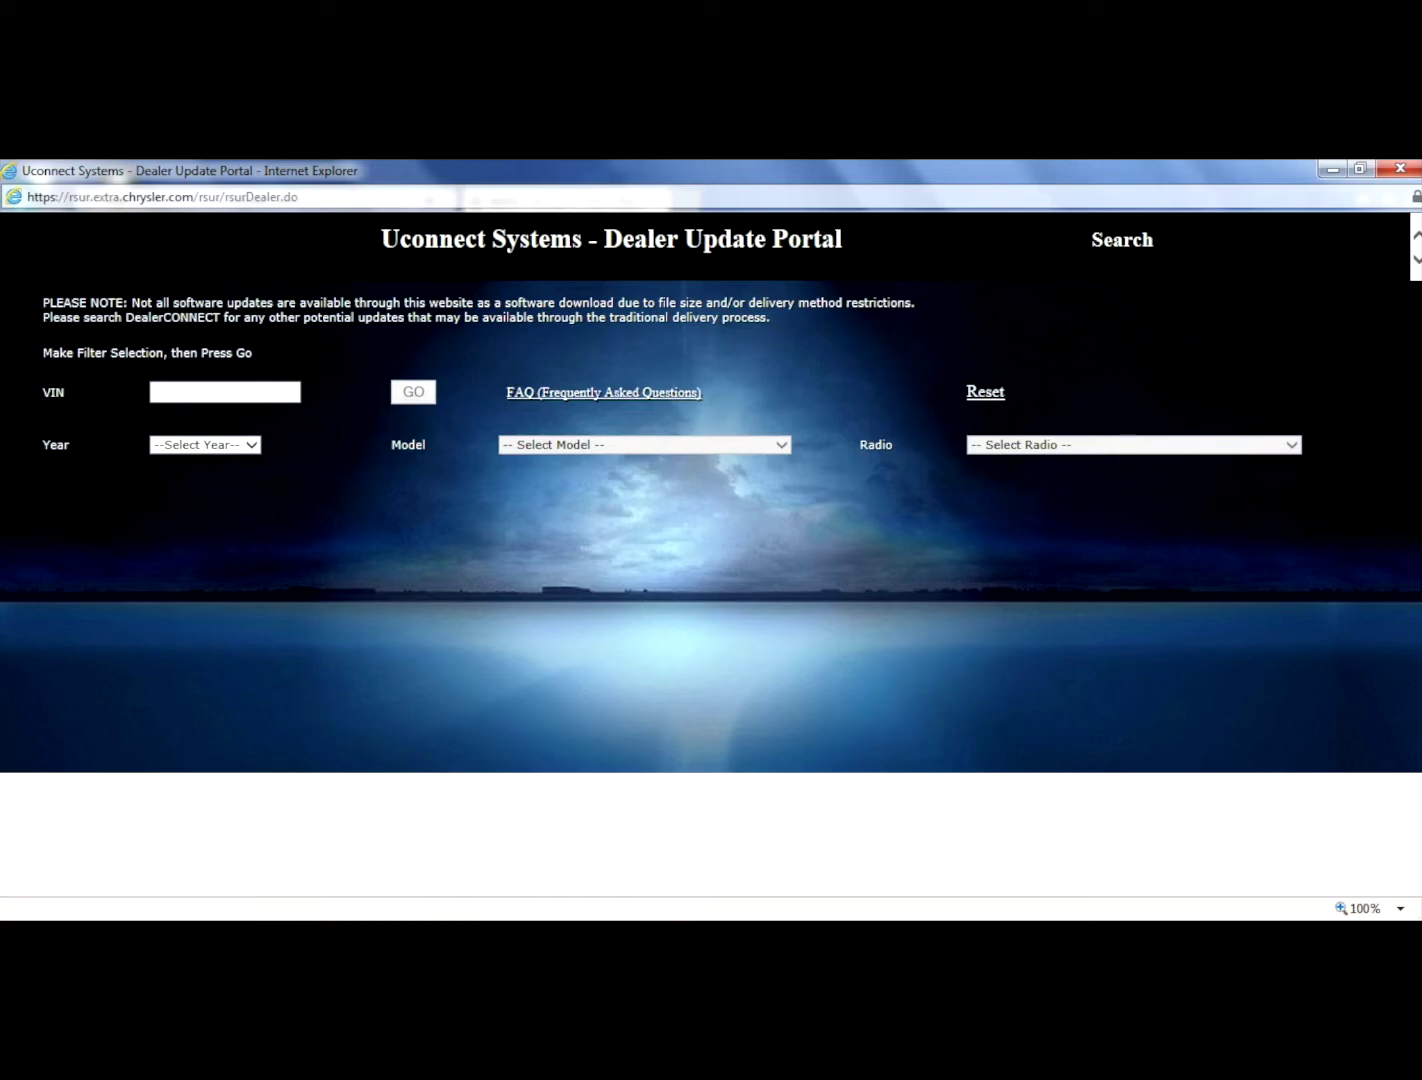
Search the portal for the vehicle's software releases using its VIN
{"action": "left_click", "coordinate": [255, 392]}
{"action": "type", "text": "ch1"}
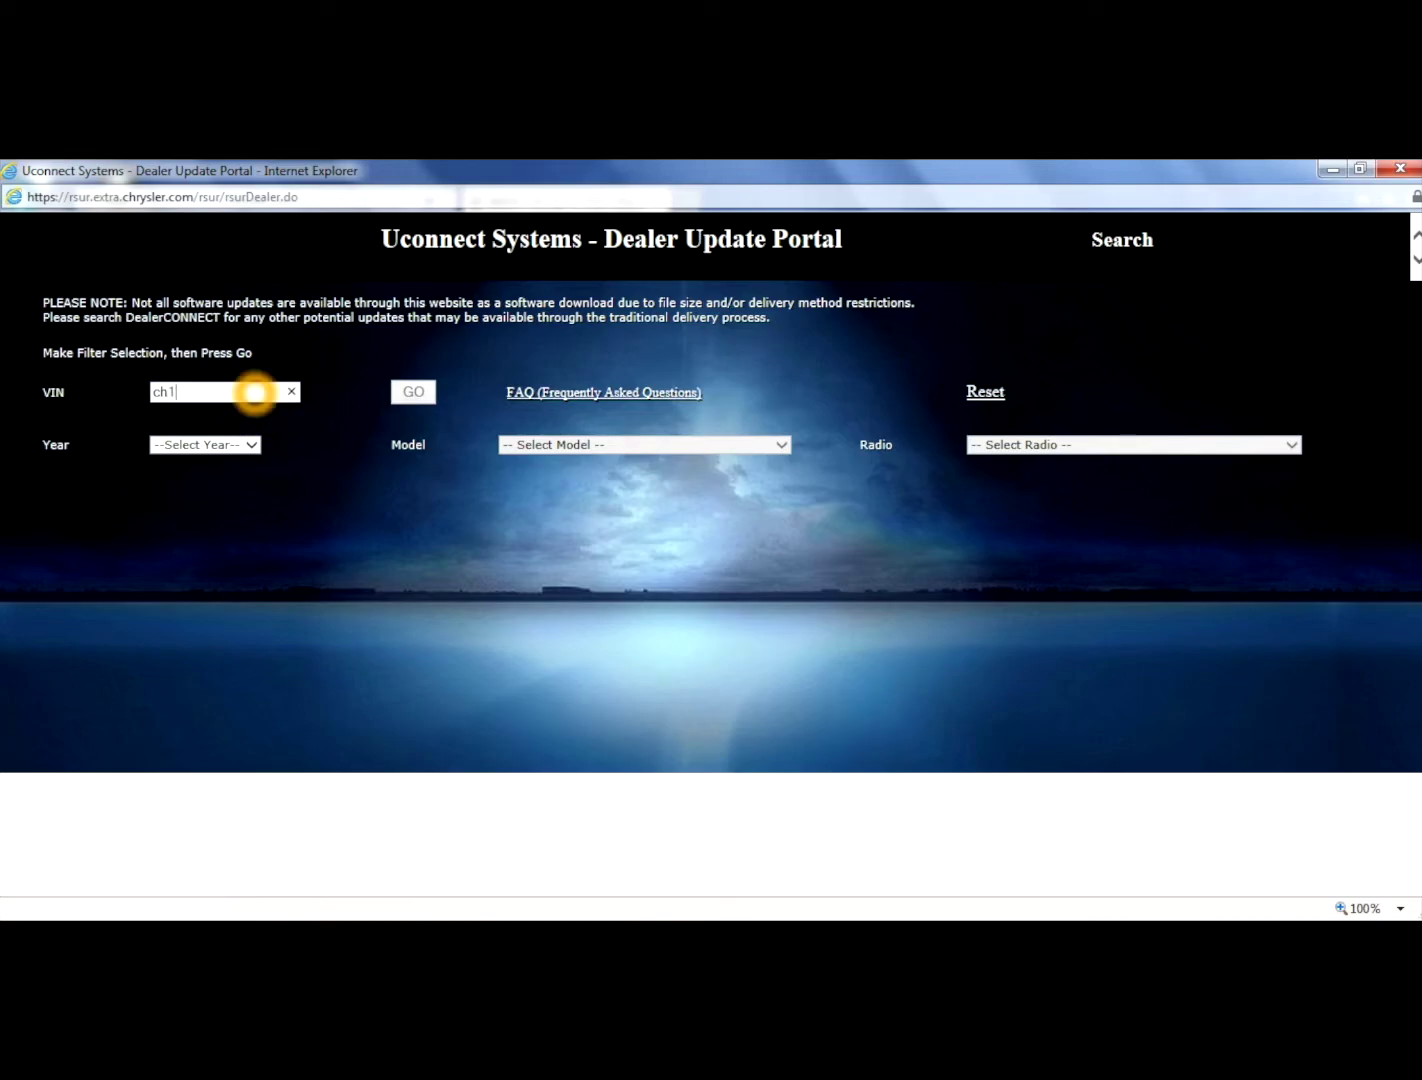
{"action": "type", "text": "52100"}
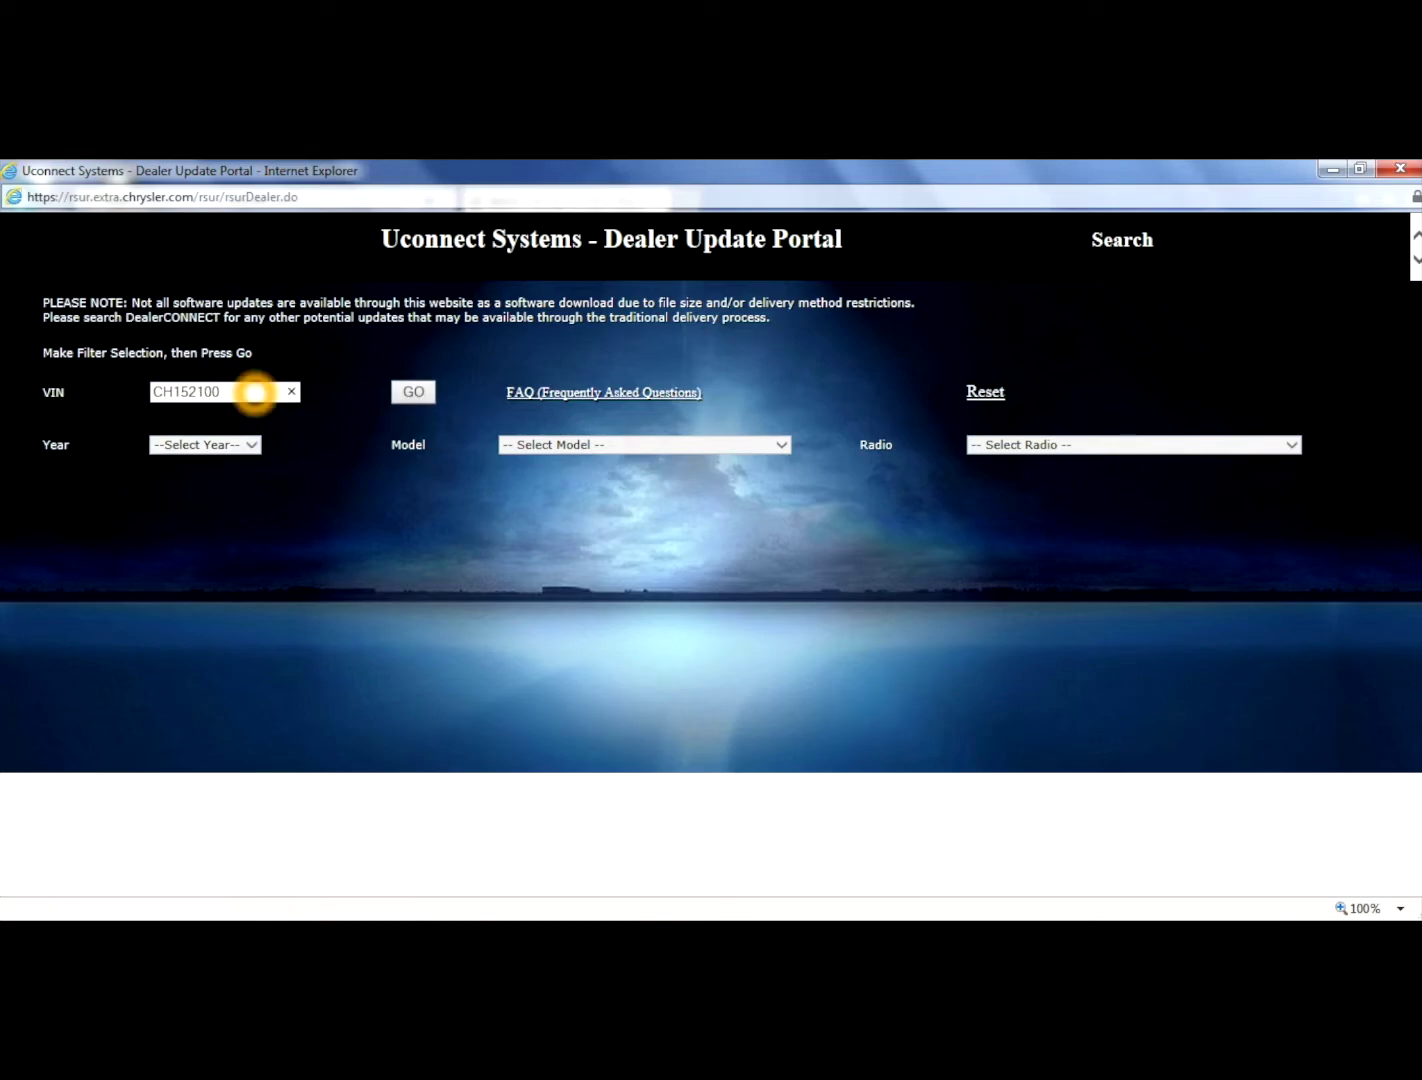
{"action": "key", "text": "Tab"}
{"action": "key", "text": "Return"}
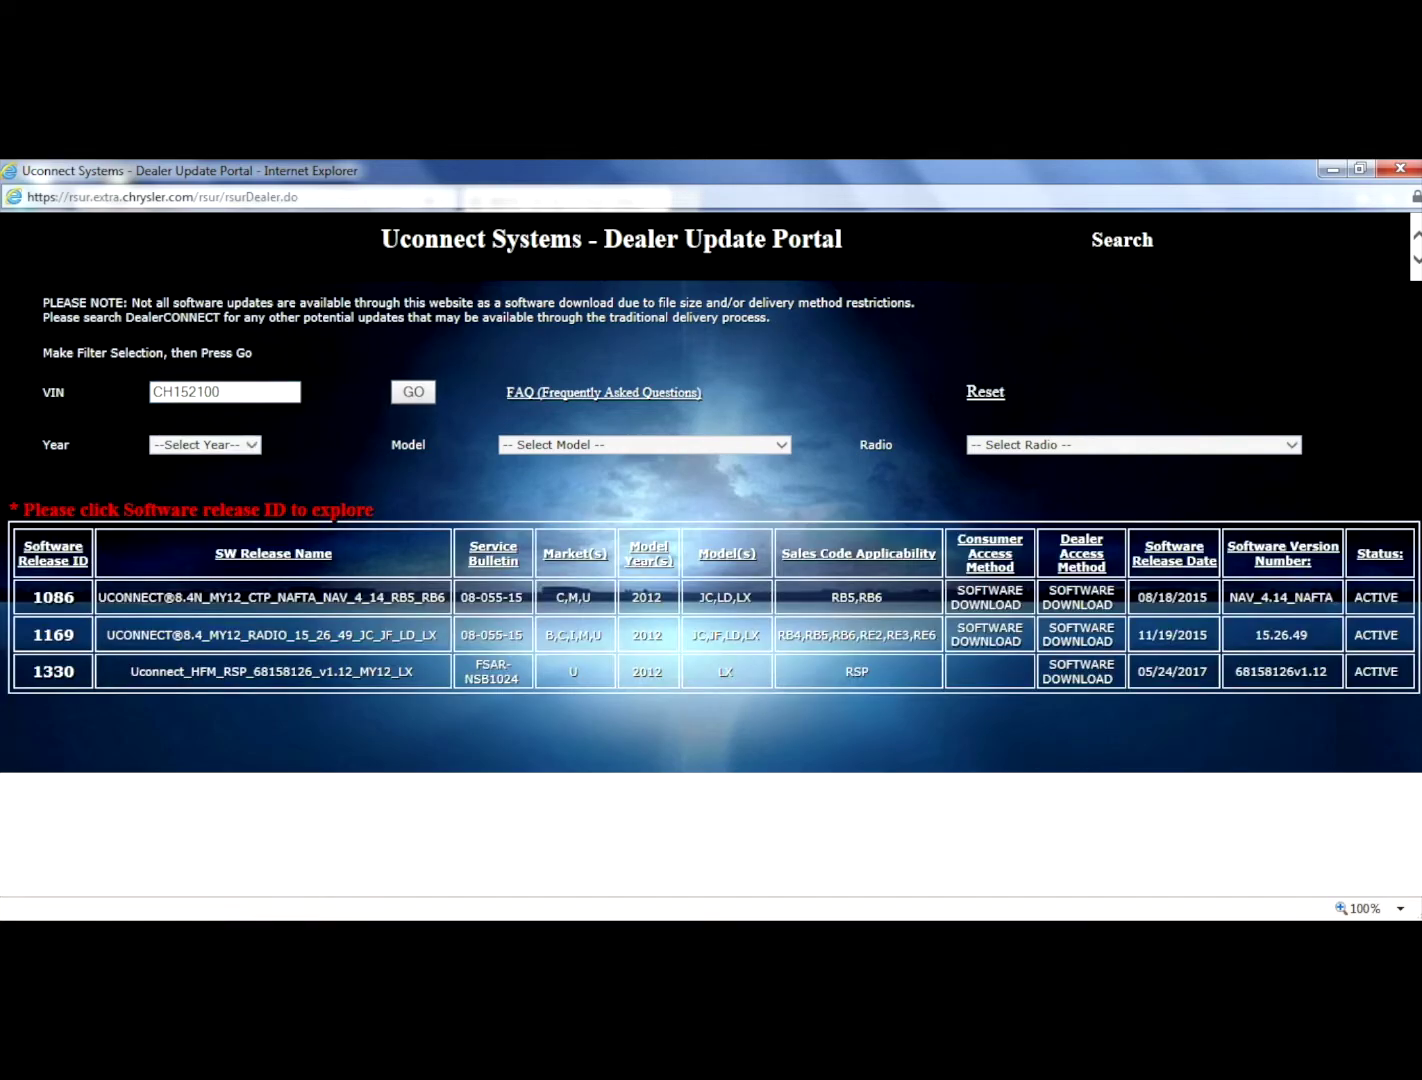
Open release 1330, choose the Mac version and save Uconnect_HFM_RSP_68158126_v1.12_MY12_LX.zip
{"action": "left_click", "coordinate": [138, 759]}
{"action": "left_click", "coordinate": [54, 671]}
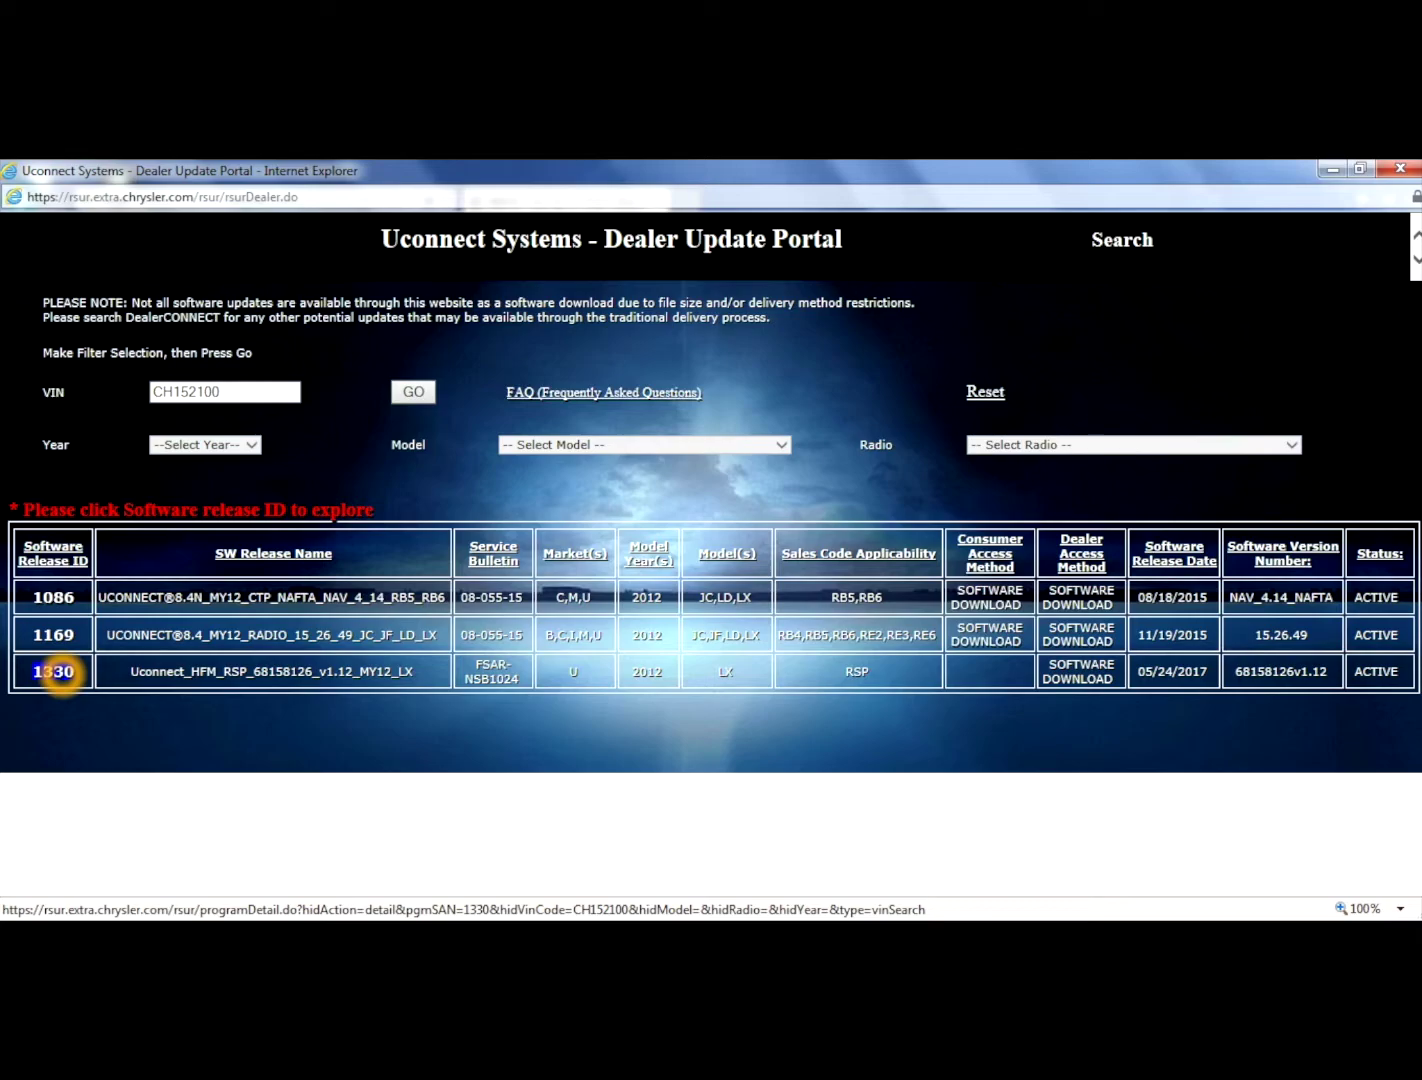
{"action": "left_click", "coordinate": [500, 515]}
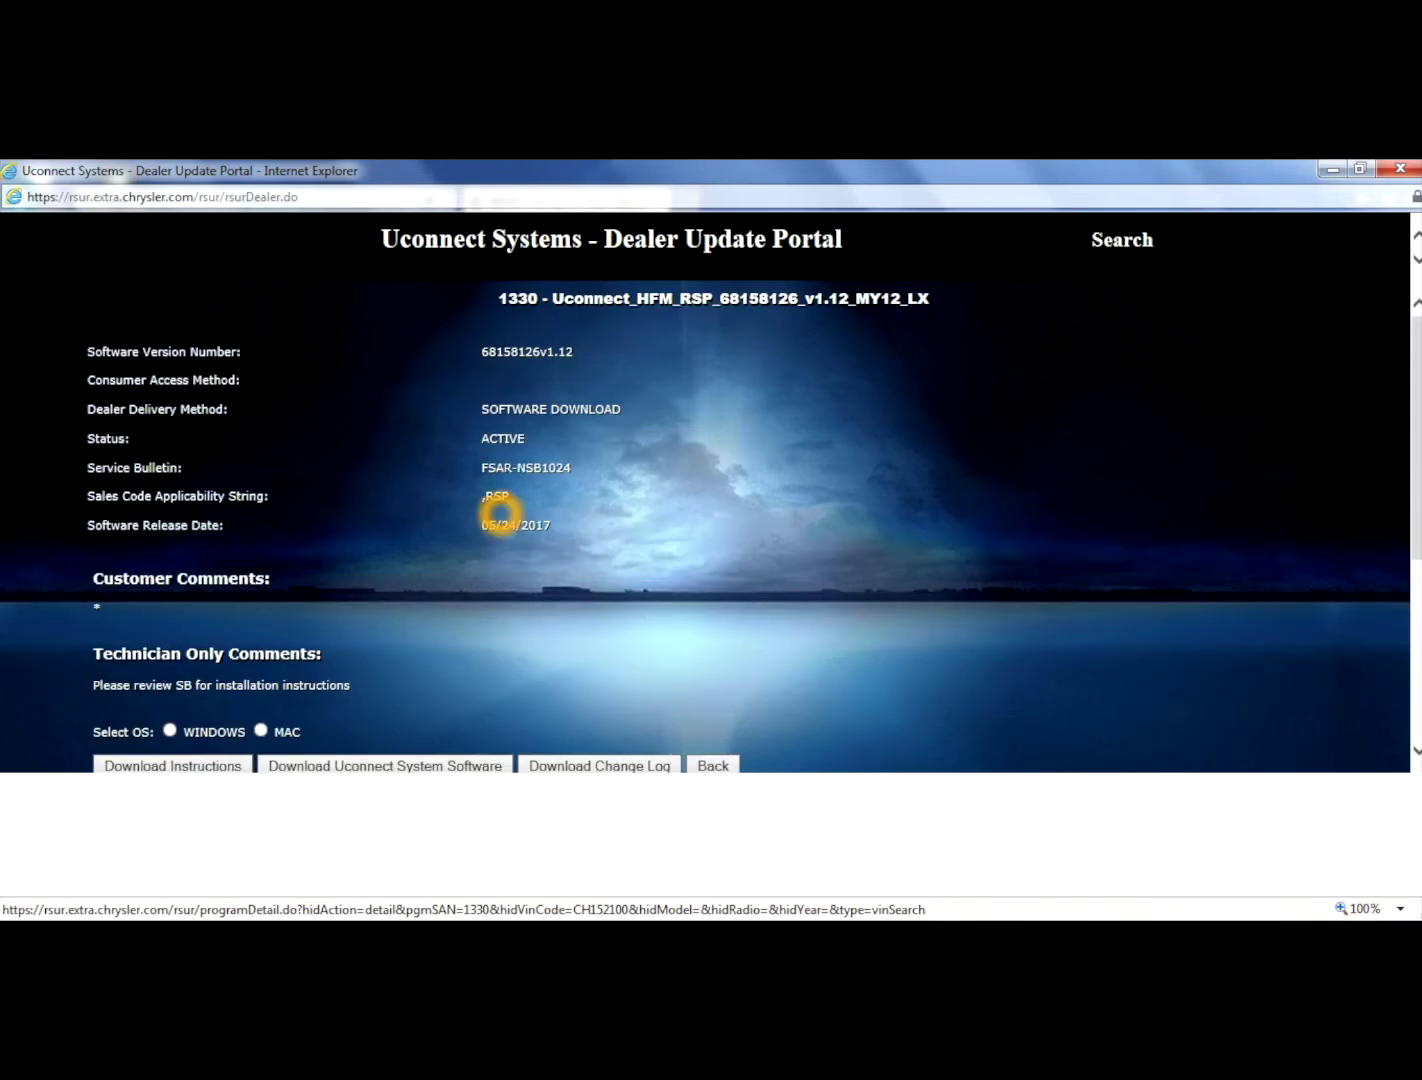
{"action": "scroll", "coordinate": [666, 514], "scroll_direction": "down", "scroll_amount": 1}
{"action": "scroll", "coordinate": [666, 514], "scroll_direction": "down", "scroll_amount": 1}
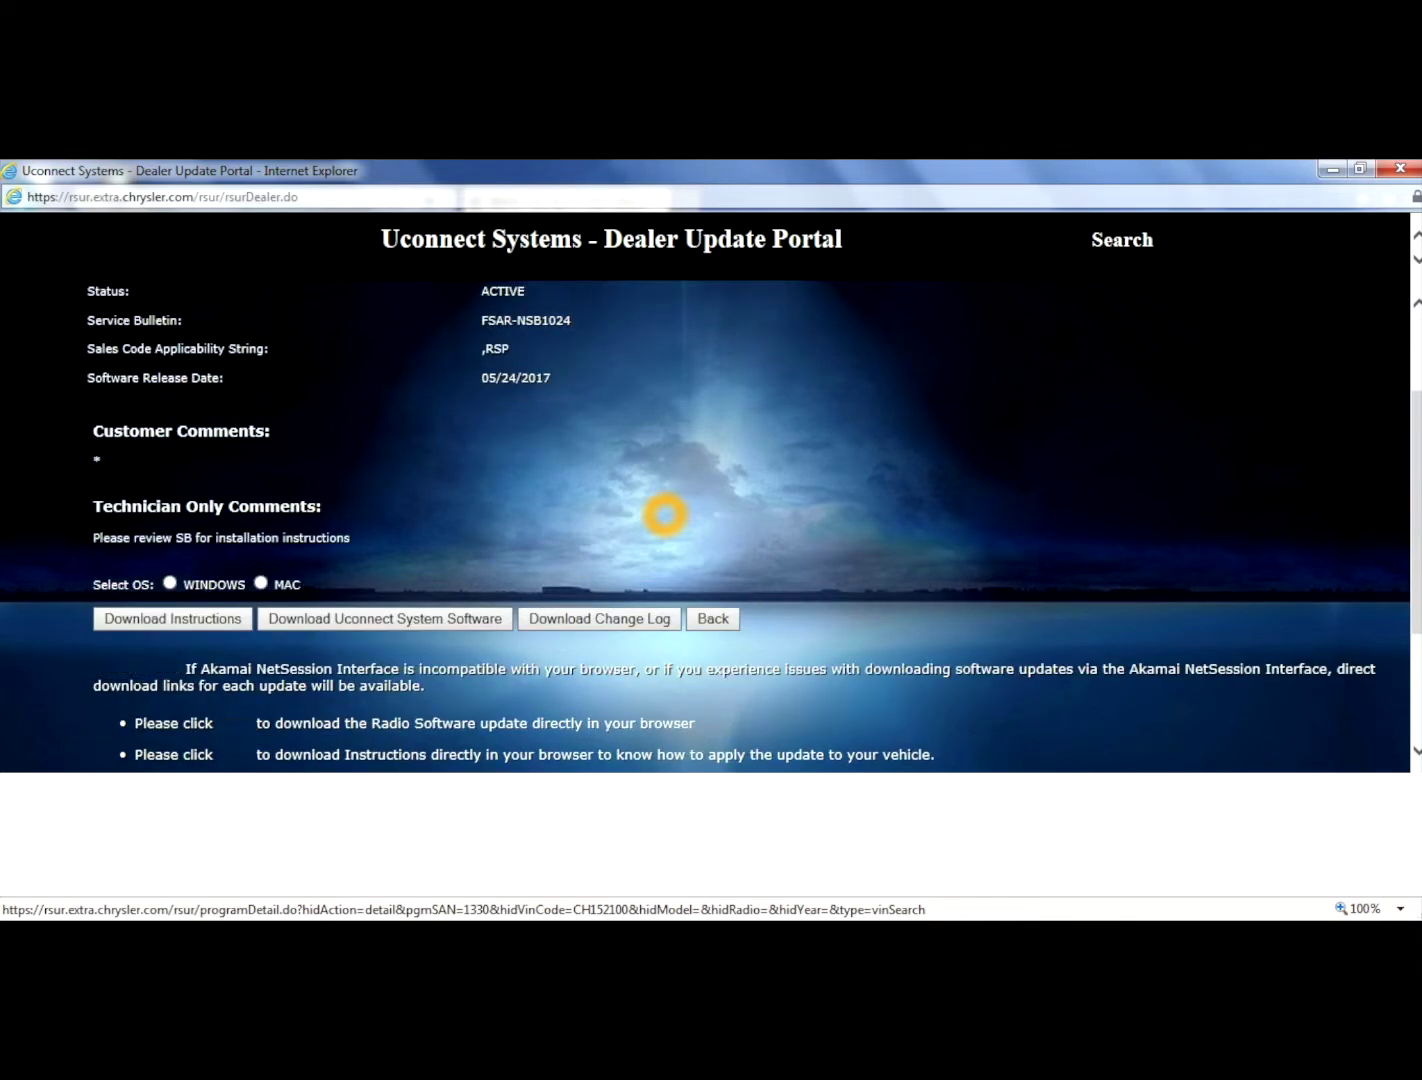
{"action": "scroll", "coordinate": [666, 514], "scroll_direction": "down", "scroll_amount": 1}
{"action": "left_click", "coordinate": [260, 508]}
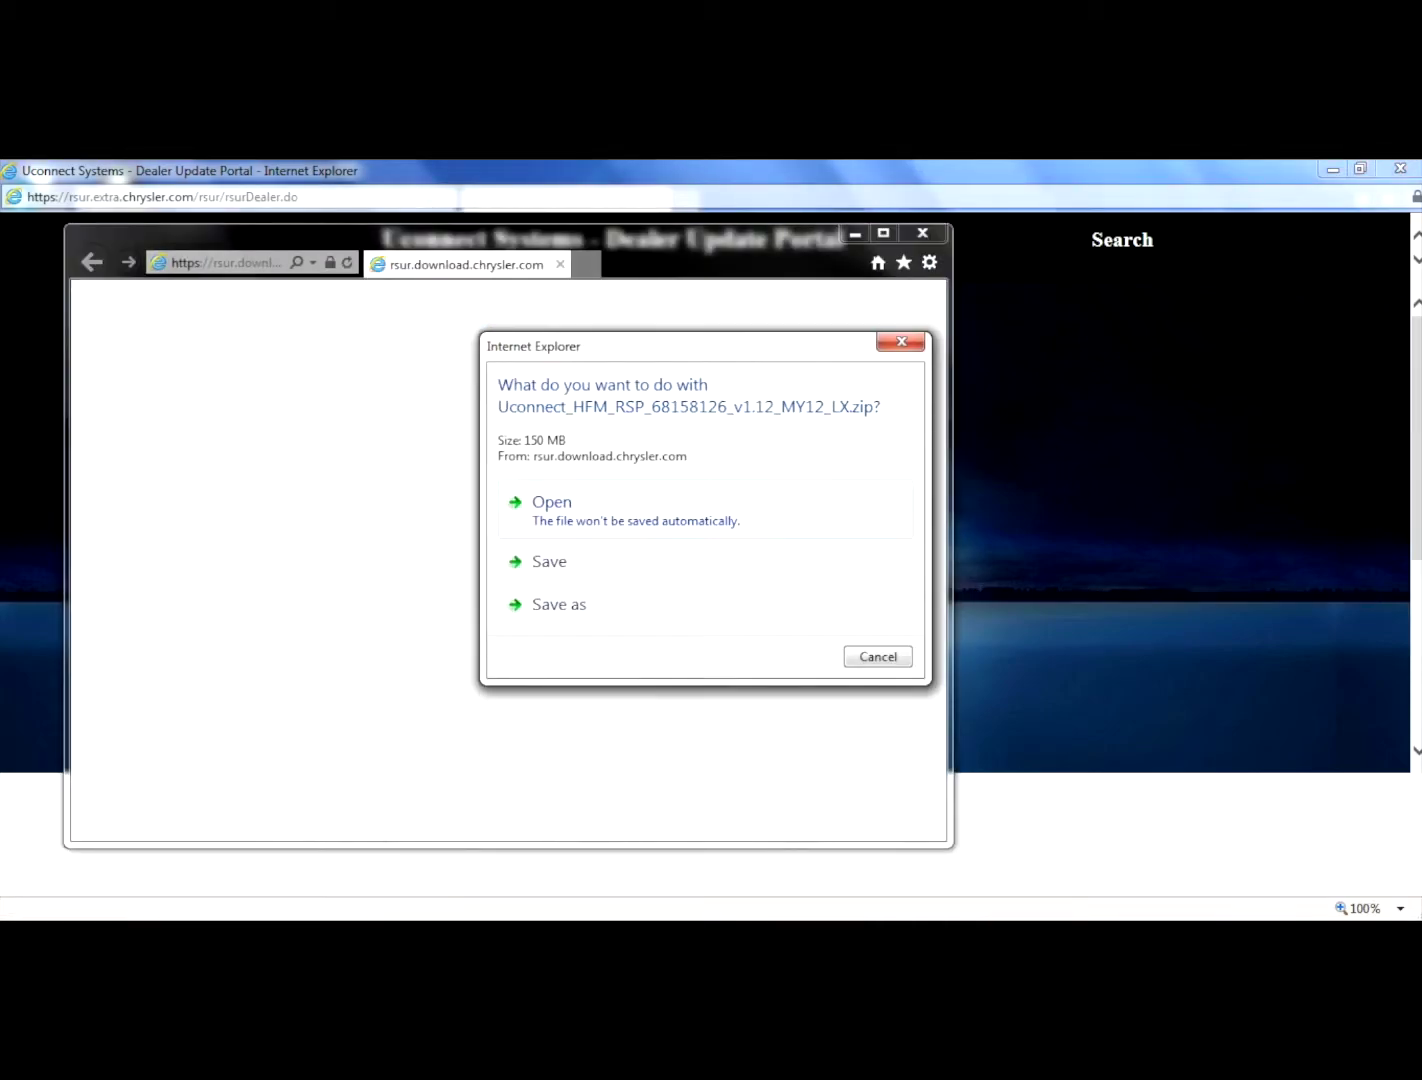
{"action": "left_click", "coordinate": [795, 580]}
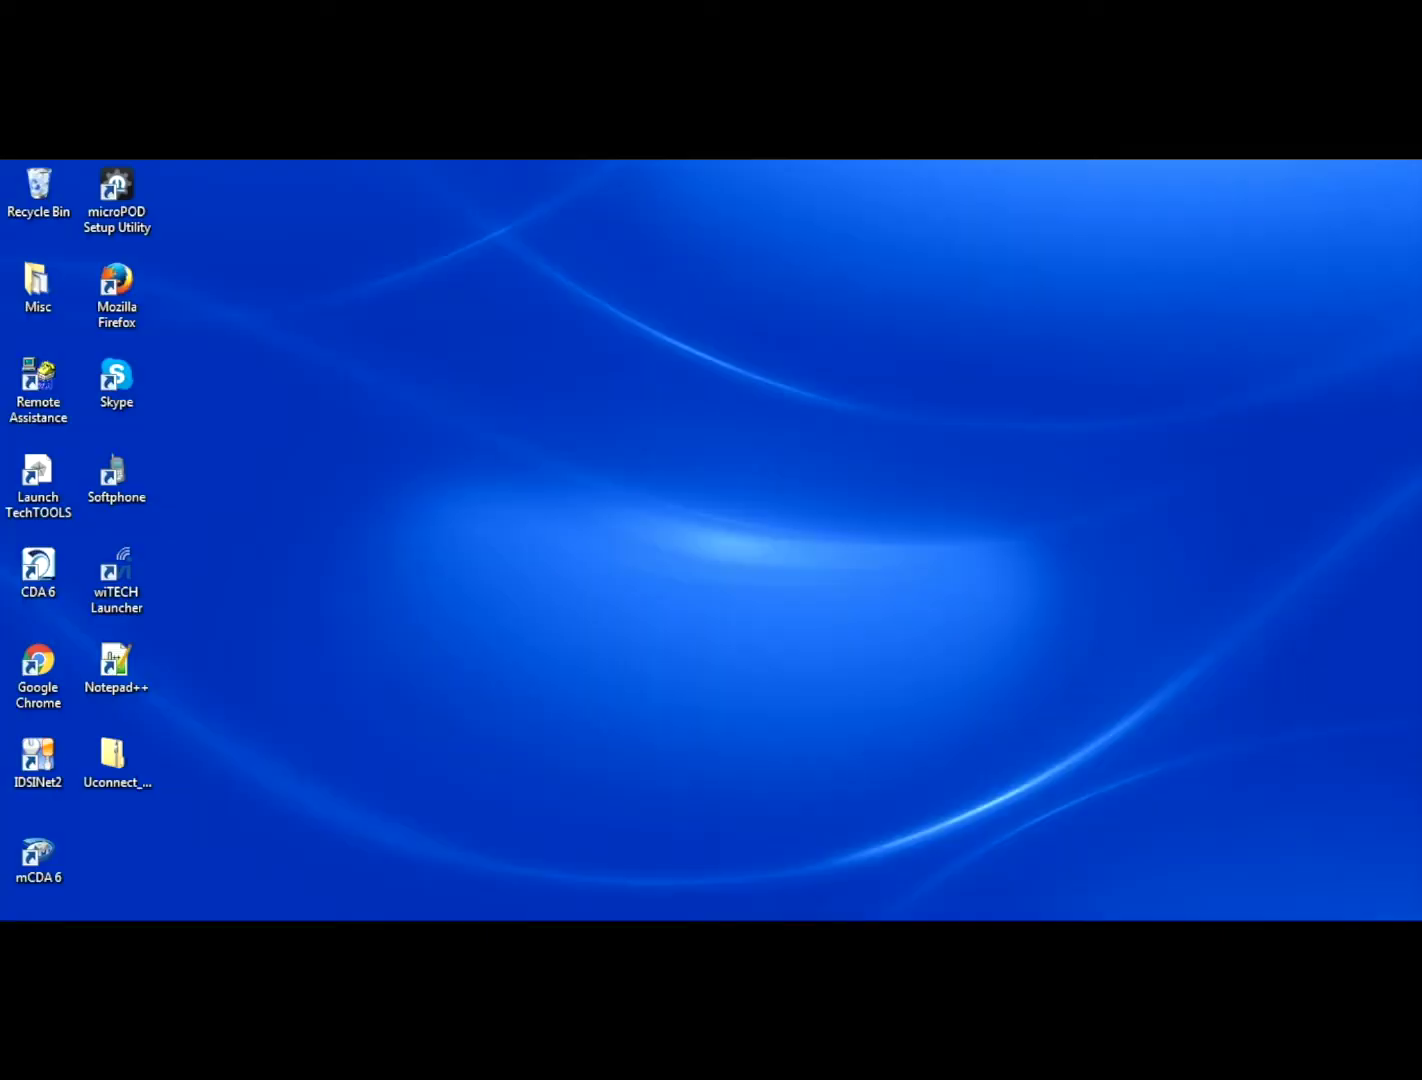
{"action": "left_click", "coordinate": [120, 765]}
Extract the downloaded Uconnect zip into the suggested desktop folder
{"action": "right_click", "coordinate": [135, 760]}
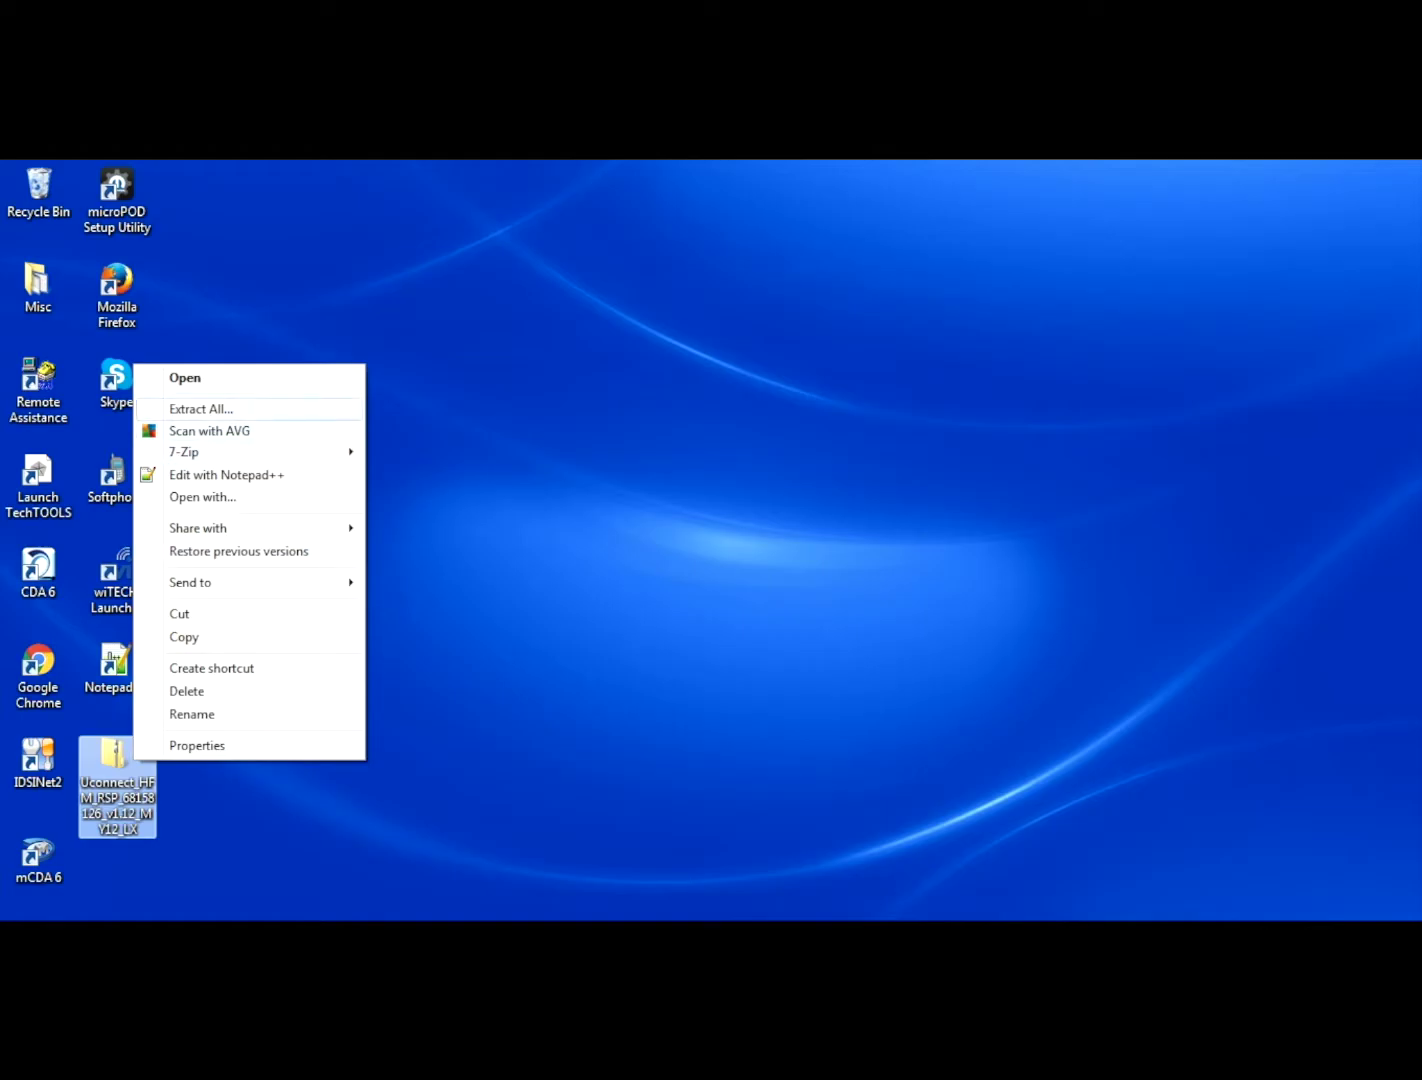
{"action": "left_click", "coordinate": [200, 408]}
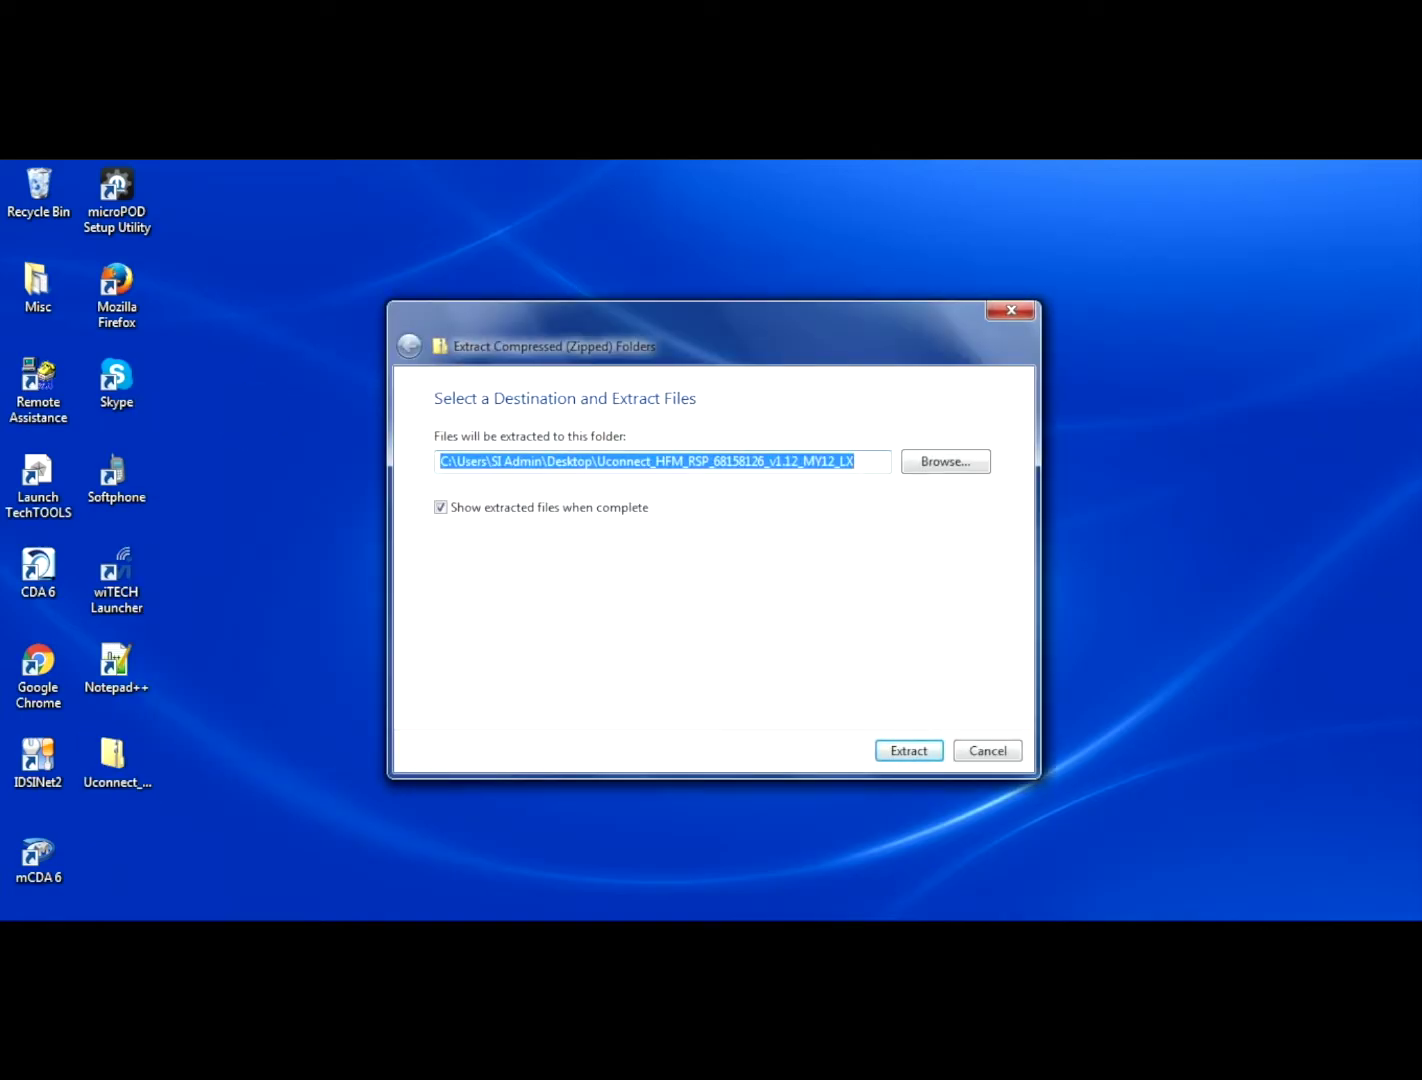
{"action": "left_click", "coordinate": [908, 750]}
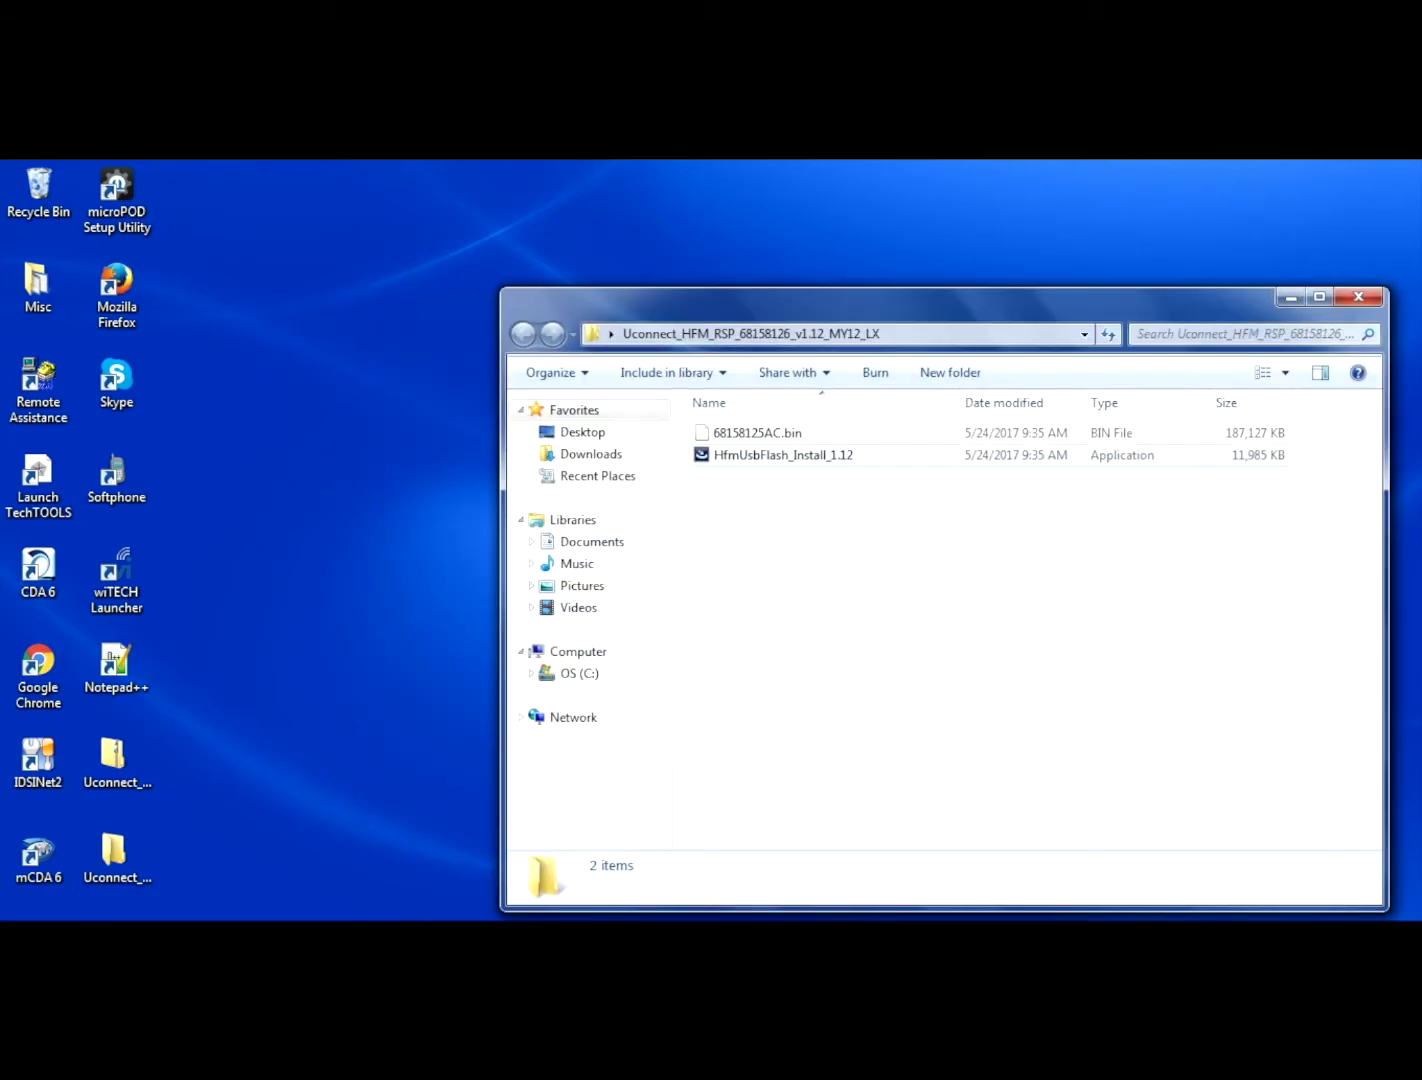
Run HfmUsbFlash_Install_1.12, installing the HfmUsbFlashDriver64 driver and completing the setup wizard
{"action": "double_click", "coordinate": [838, 455]}
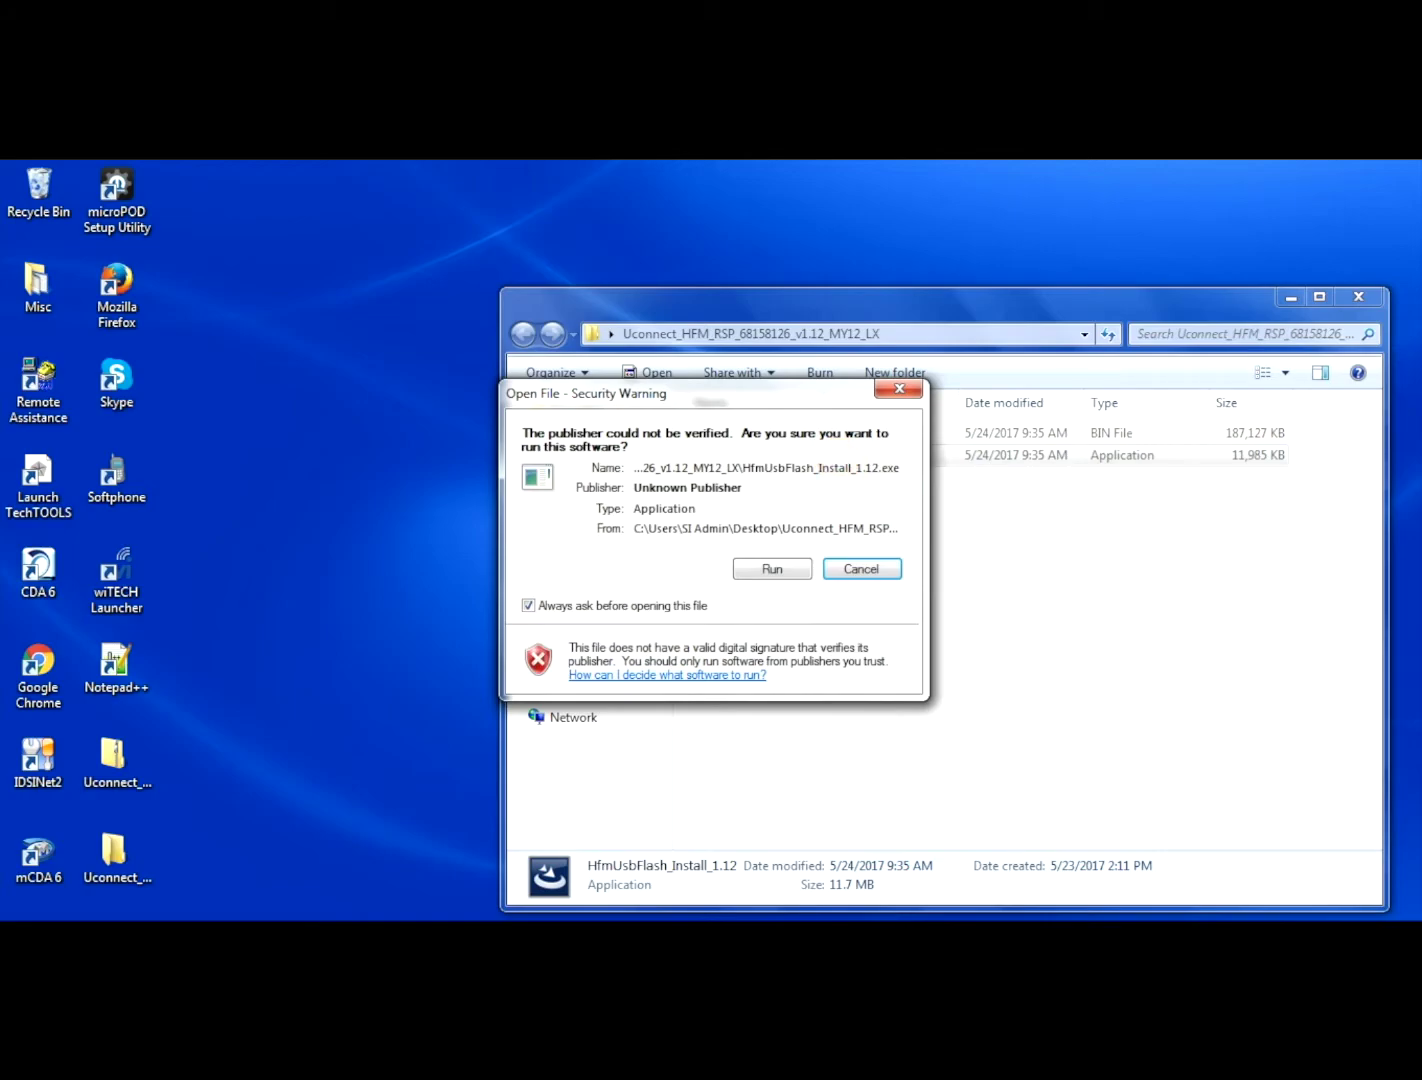
{"action": "left_click", "coordinate": [786, 571]}
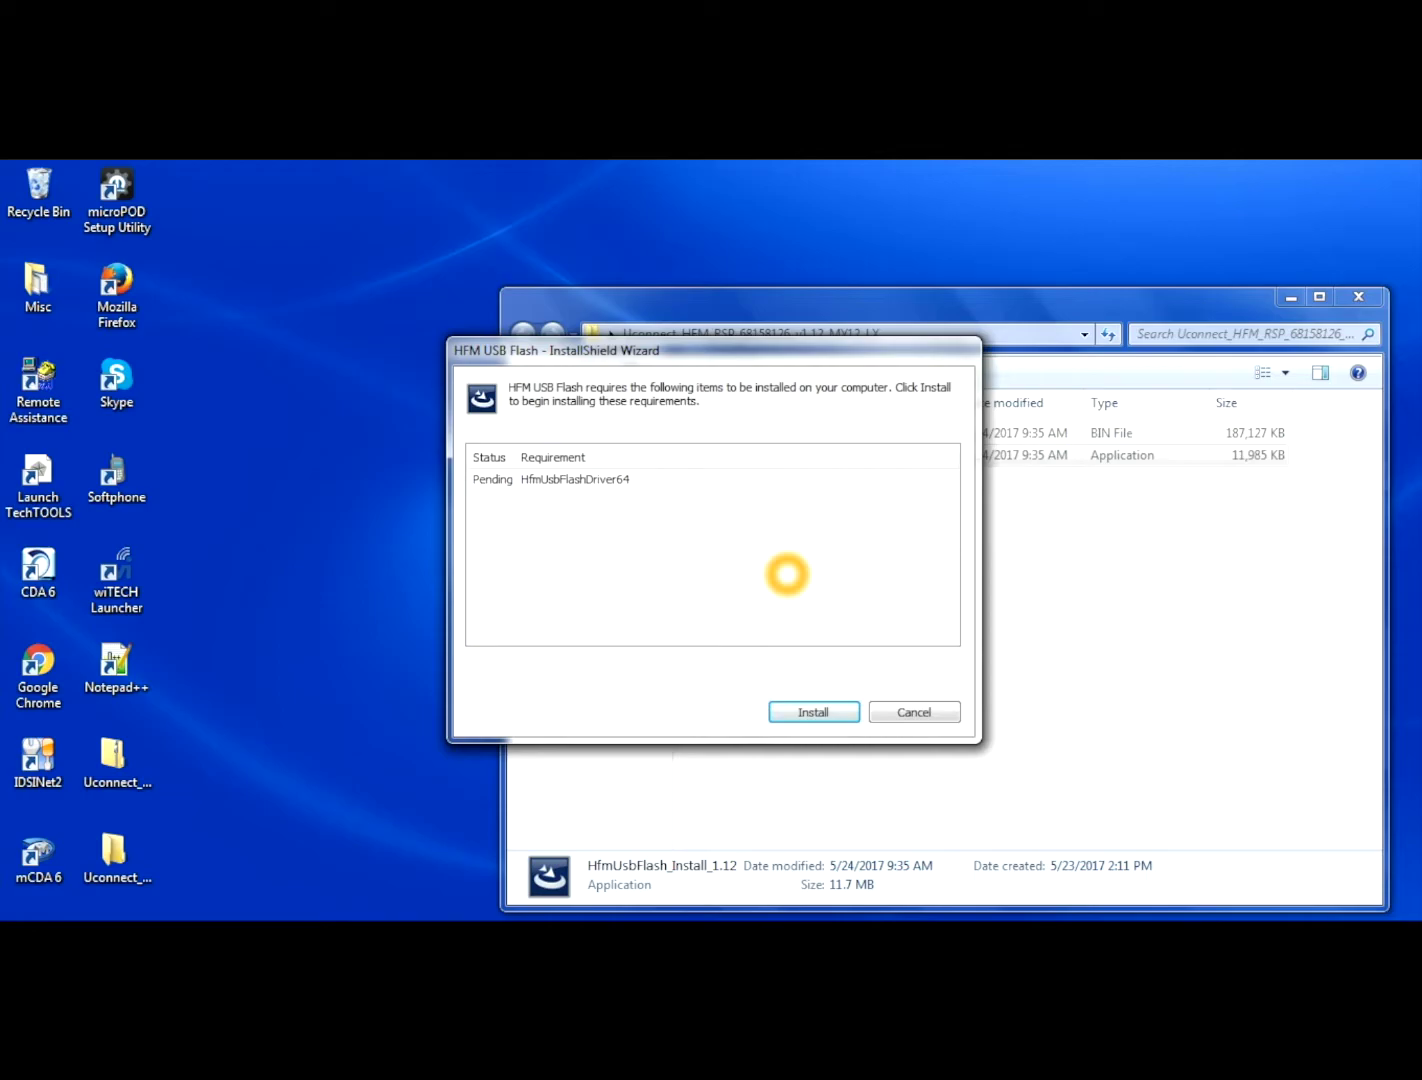
{"action": "left_click", "coordinate": [808, 711]}
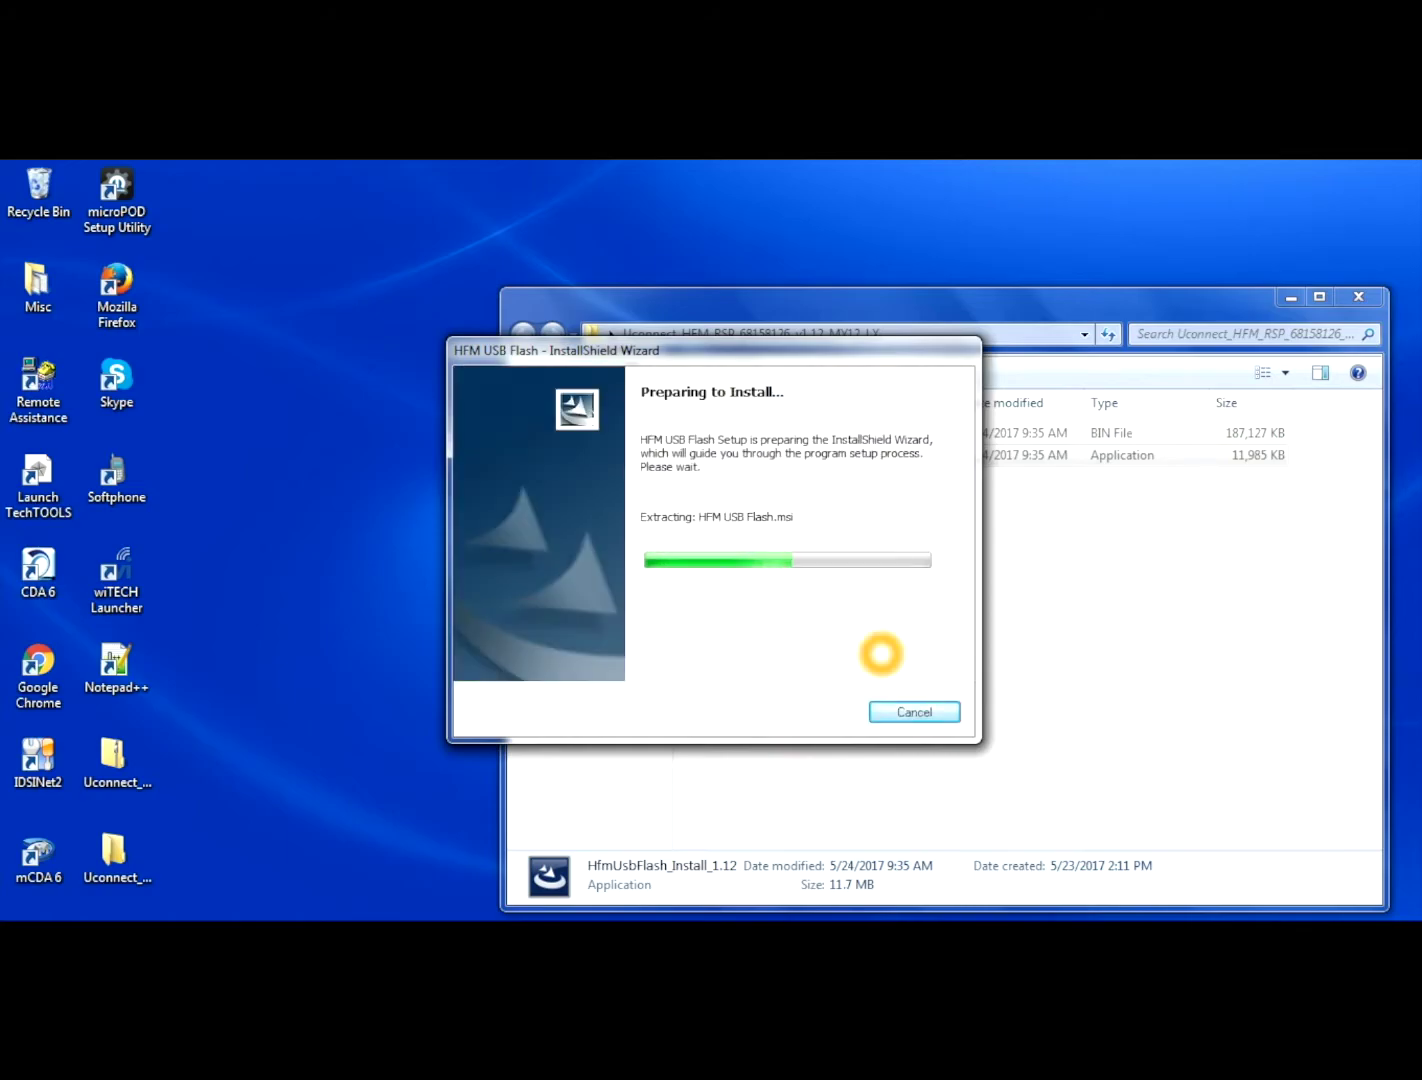
{"action": "left_click", "coordinate": [819, 716]}
{"action": "left_click", "coordinate": [819, 716]}
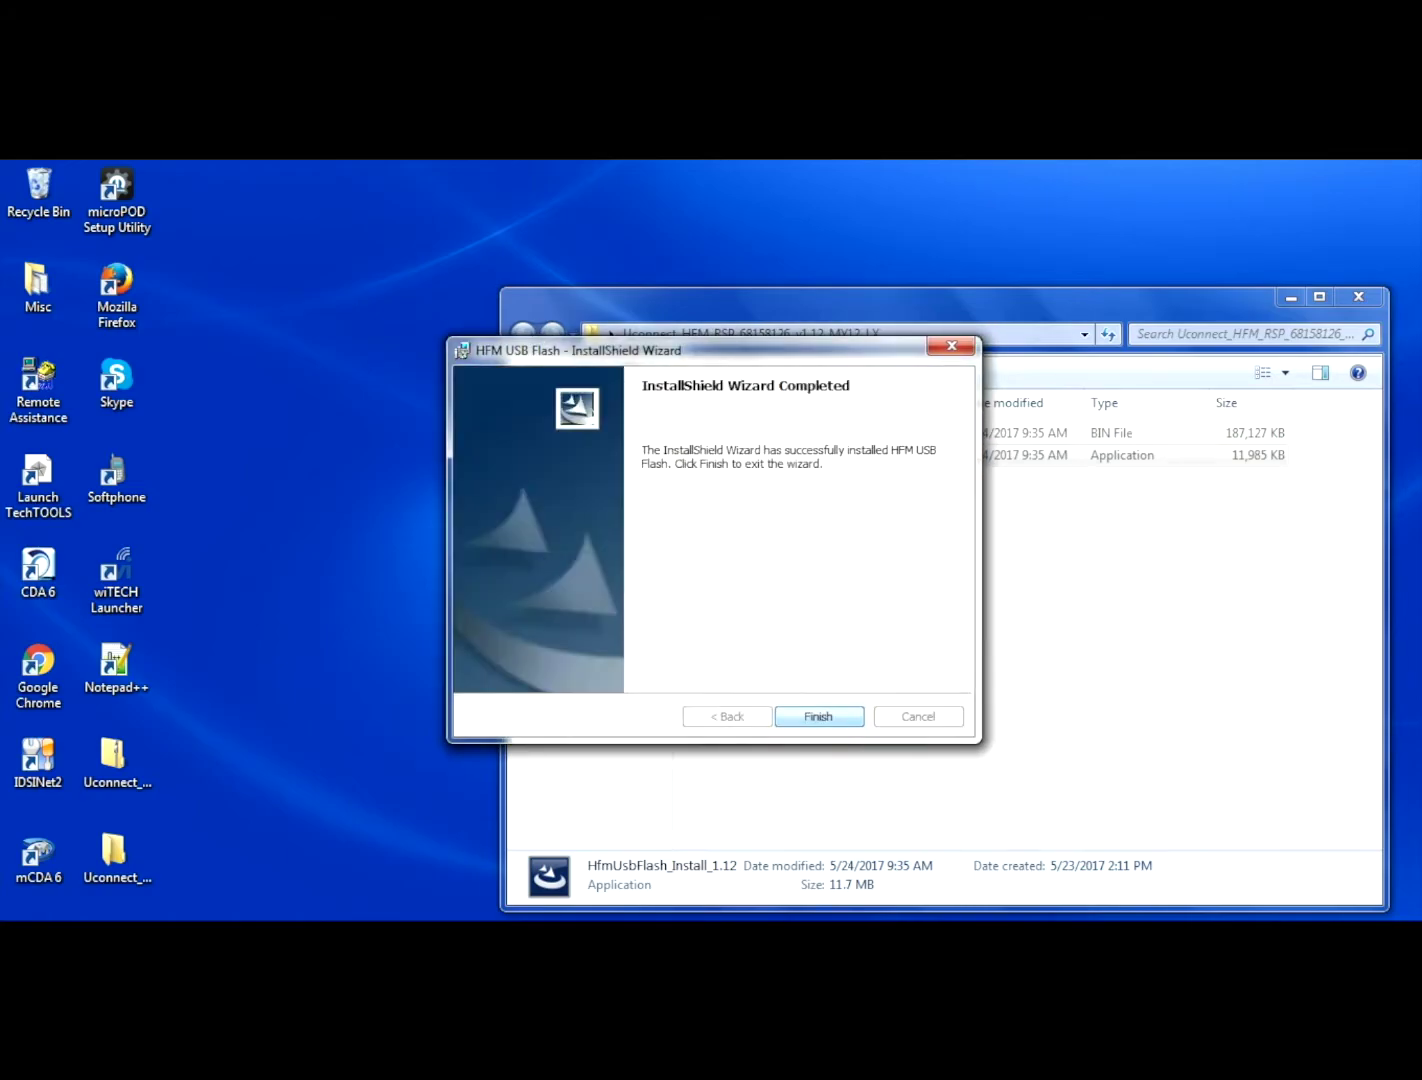
{"action": "left_click", "coordinate": [828, 716]}
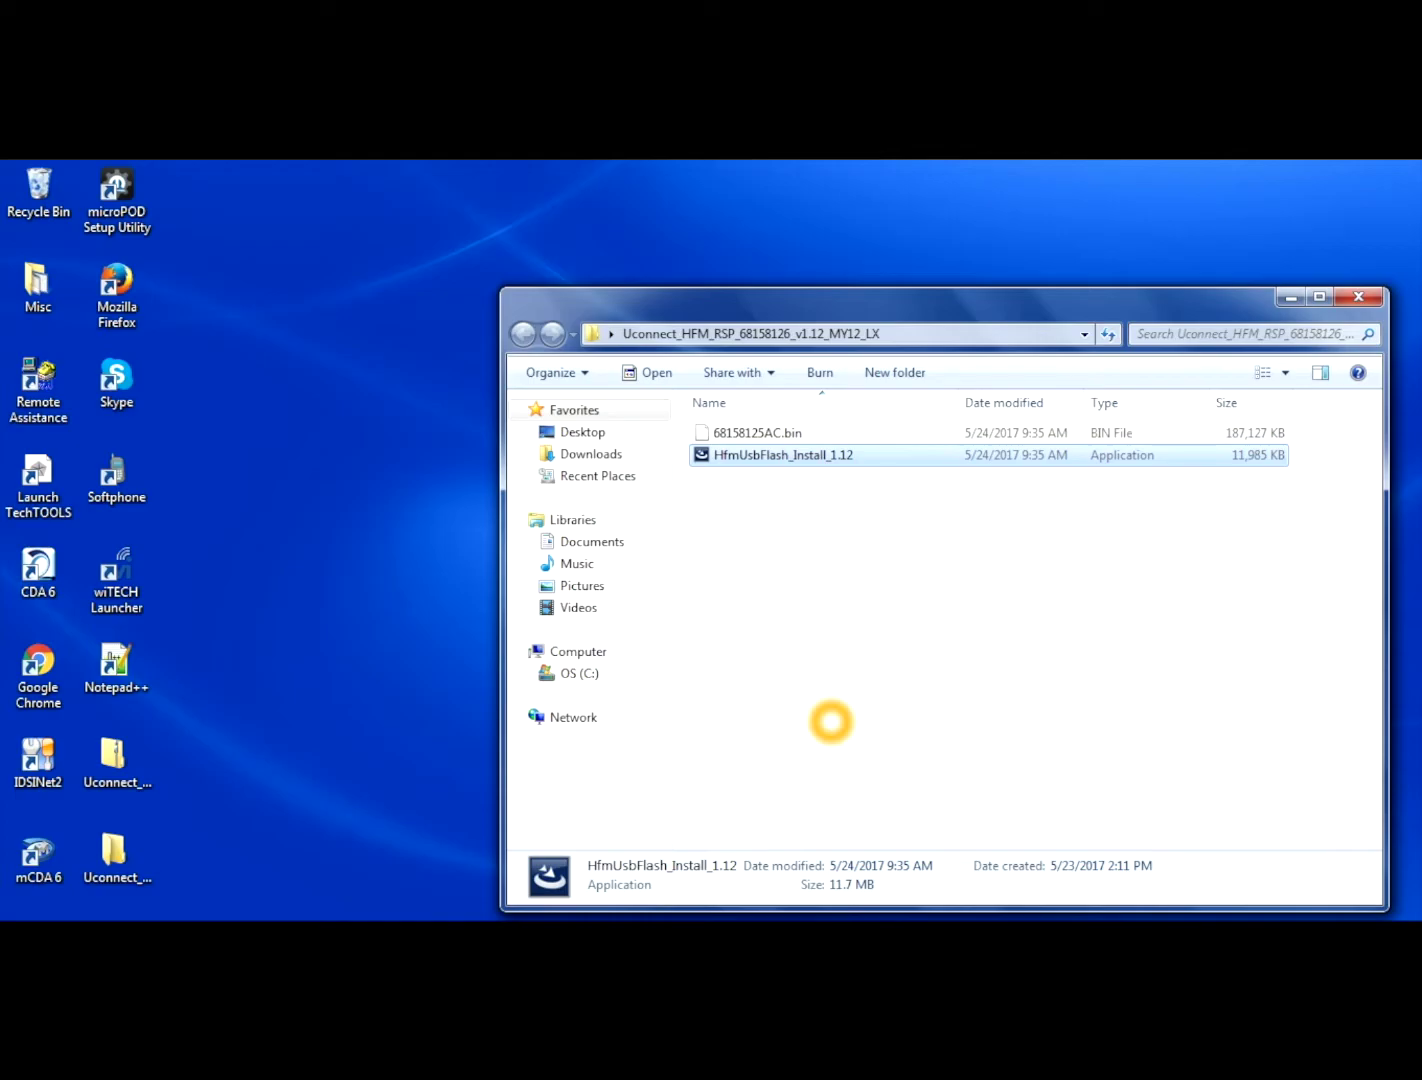
Browse to C:\Program Files (x86)\ChryslerGroupLLC\HFM USB Flash and pin hfmusbflash to the taskbar
{"action": "left_click", "coordinate": [580, 673]}
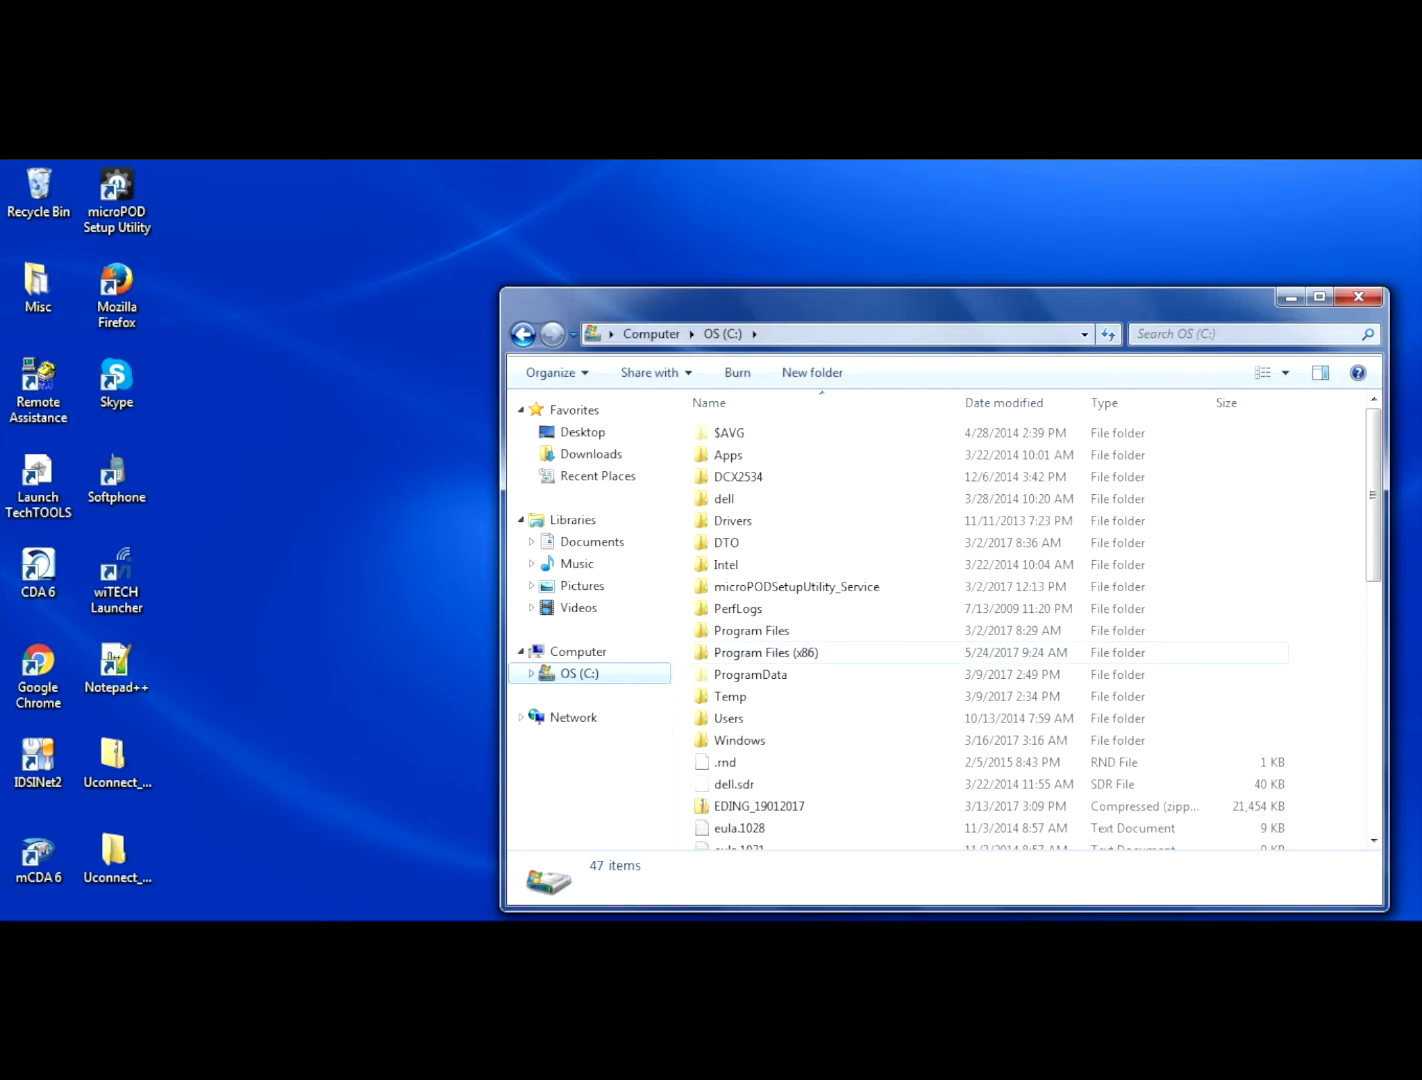
{"action": "double_click", "coordinate": [904, 658]}
{"action": "left_click", "coordinate": [851, 587]}
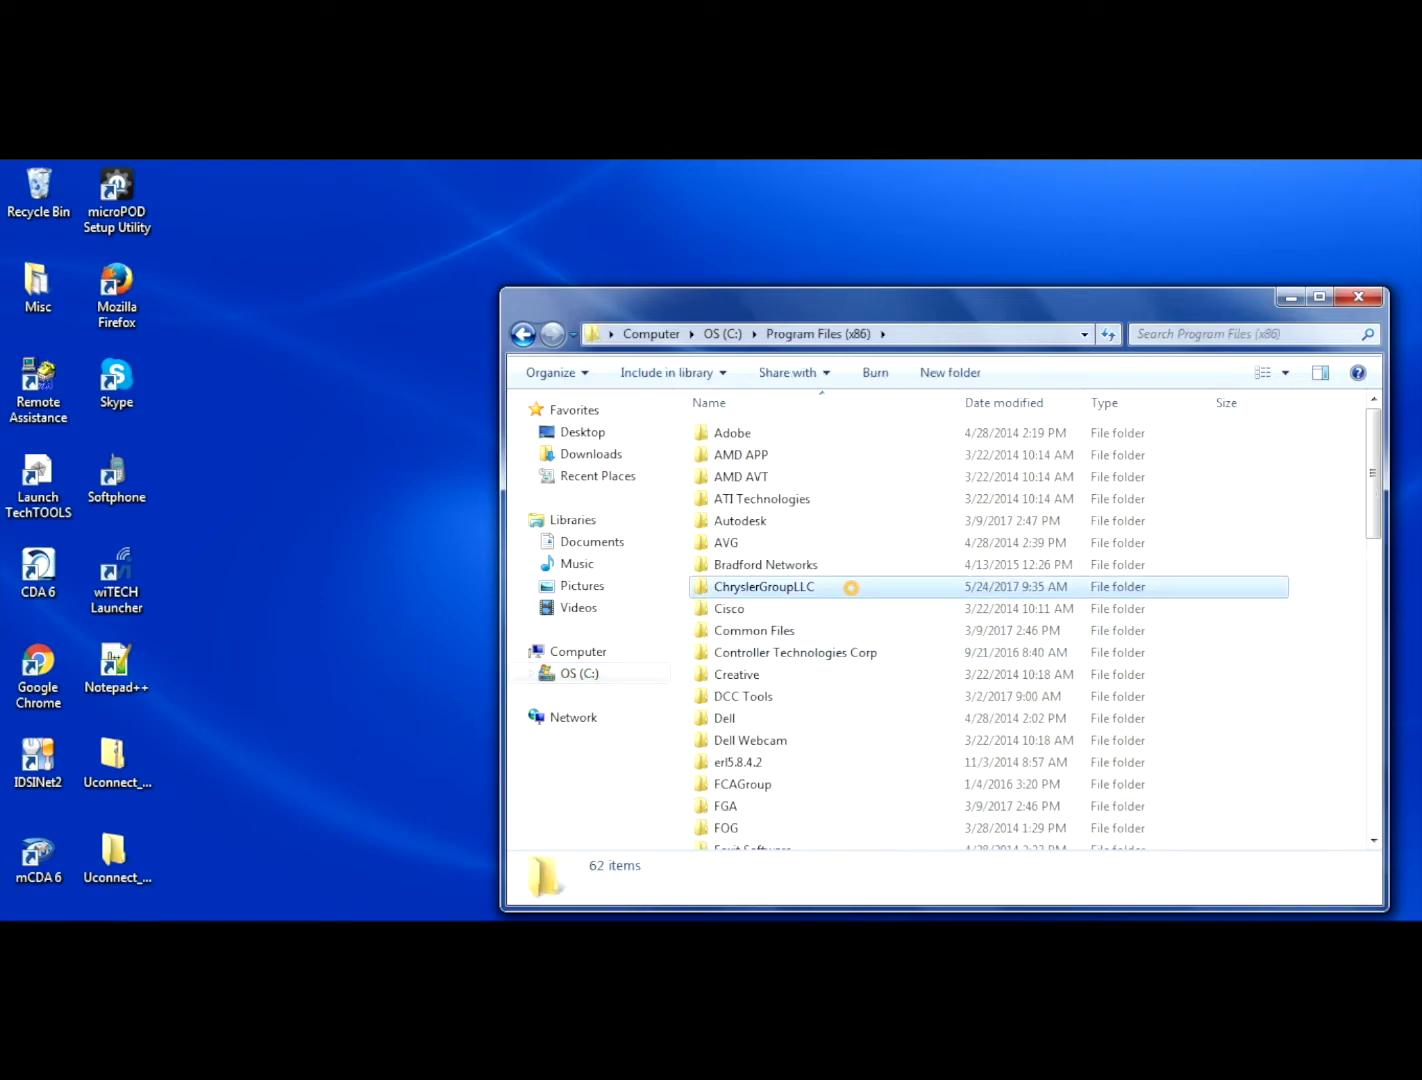
{"action": "double_click", "coordinate": [851, 587]}
{"action": "double_click", "coordinate": [830, 432]}
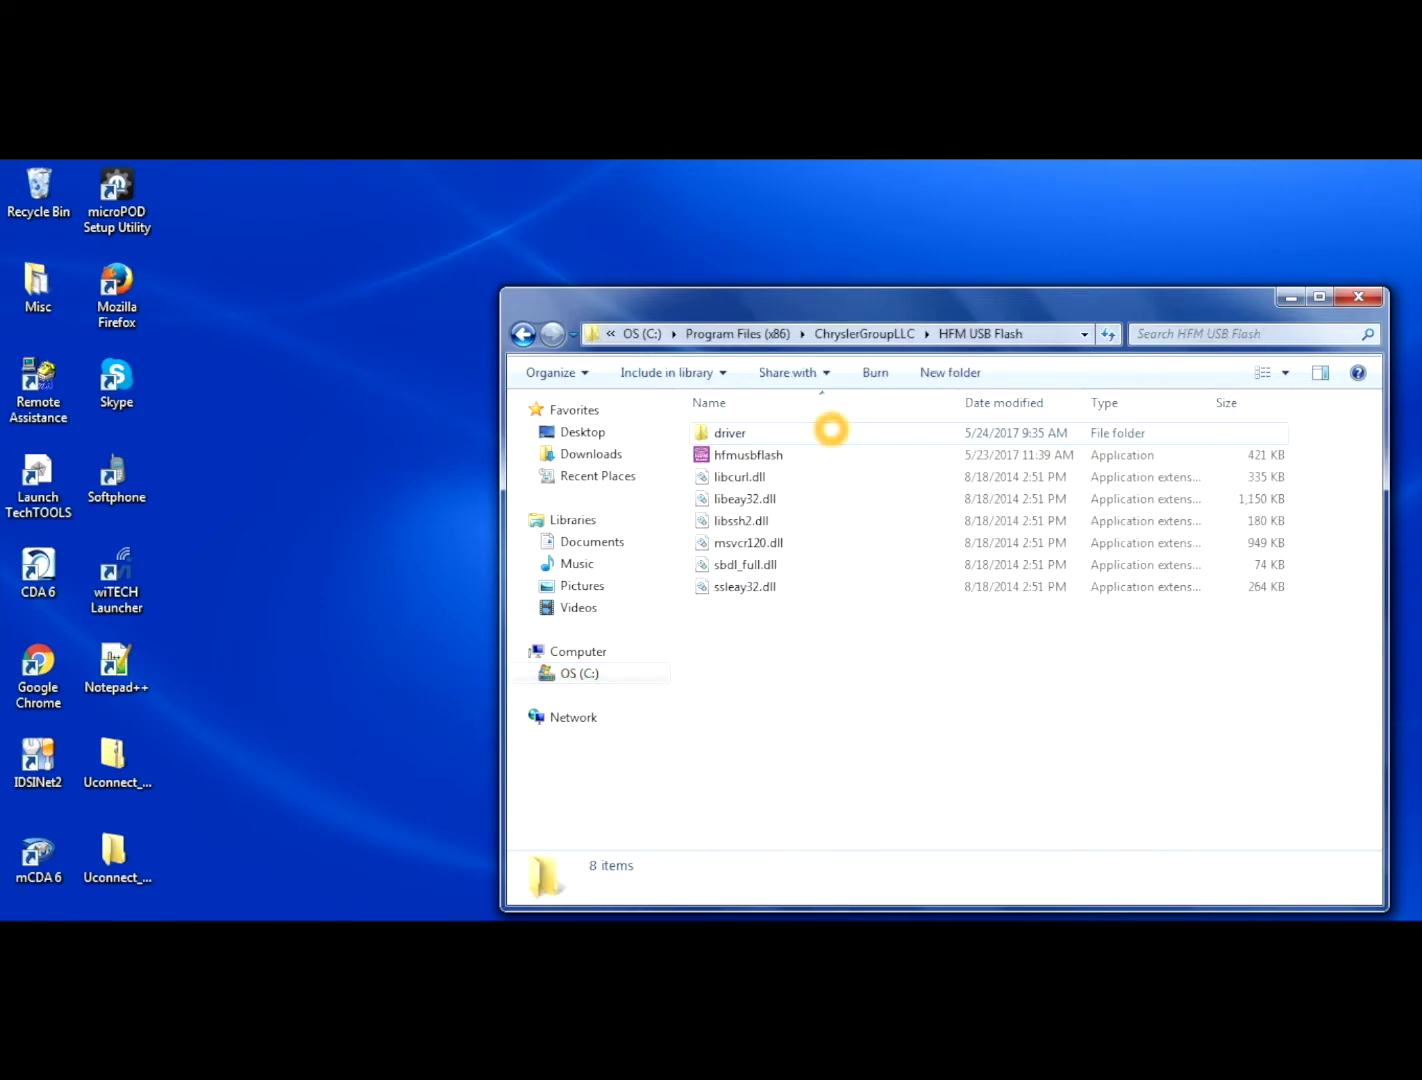
{"action": "left_click", "coordinate": [820, 455]}
{"action": "right_click", "coordinate": [824, 455]}
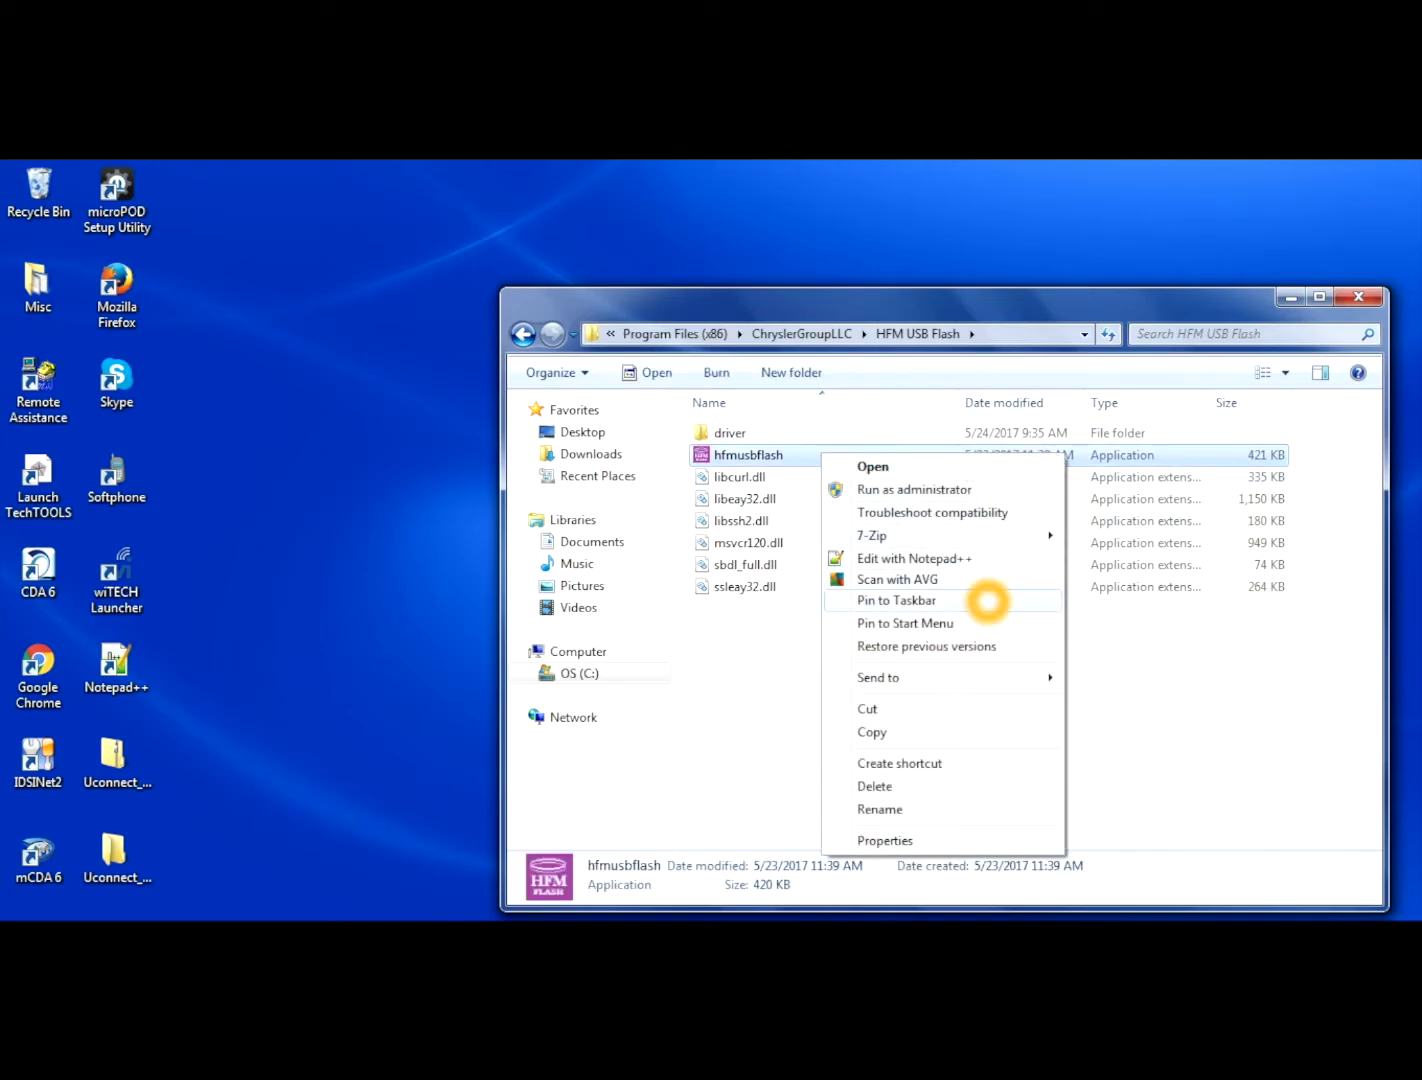
{"action": "left_click", "coordinate": [988, 600]}
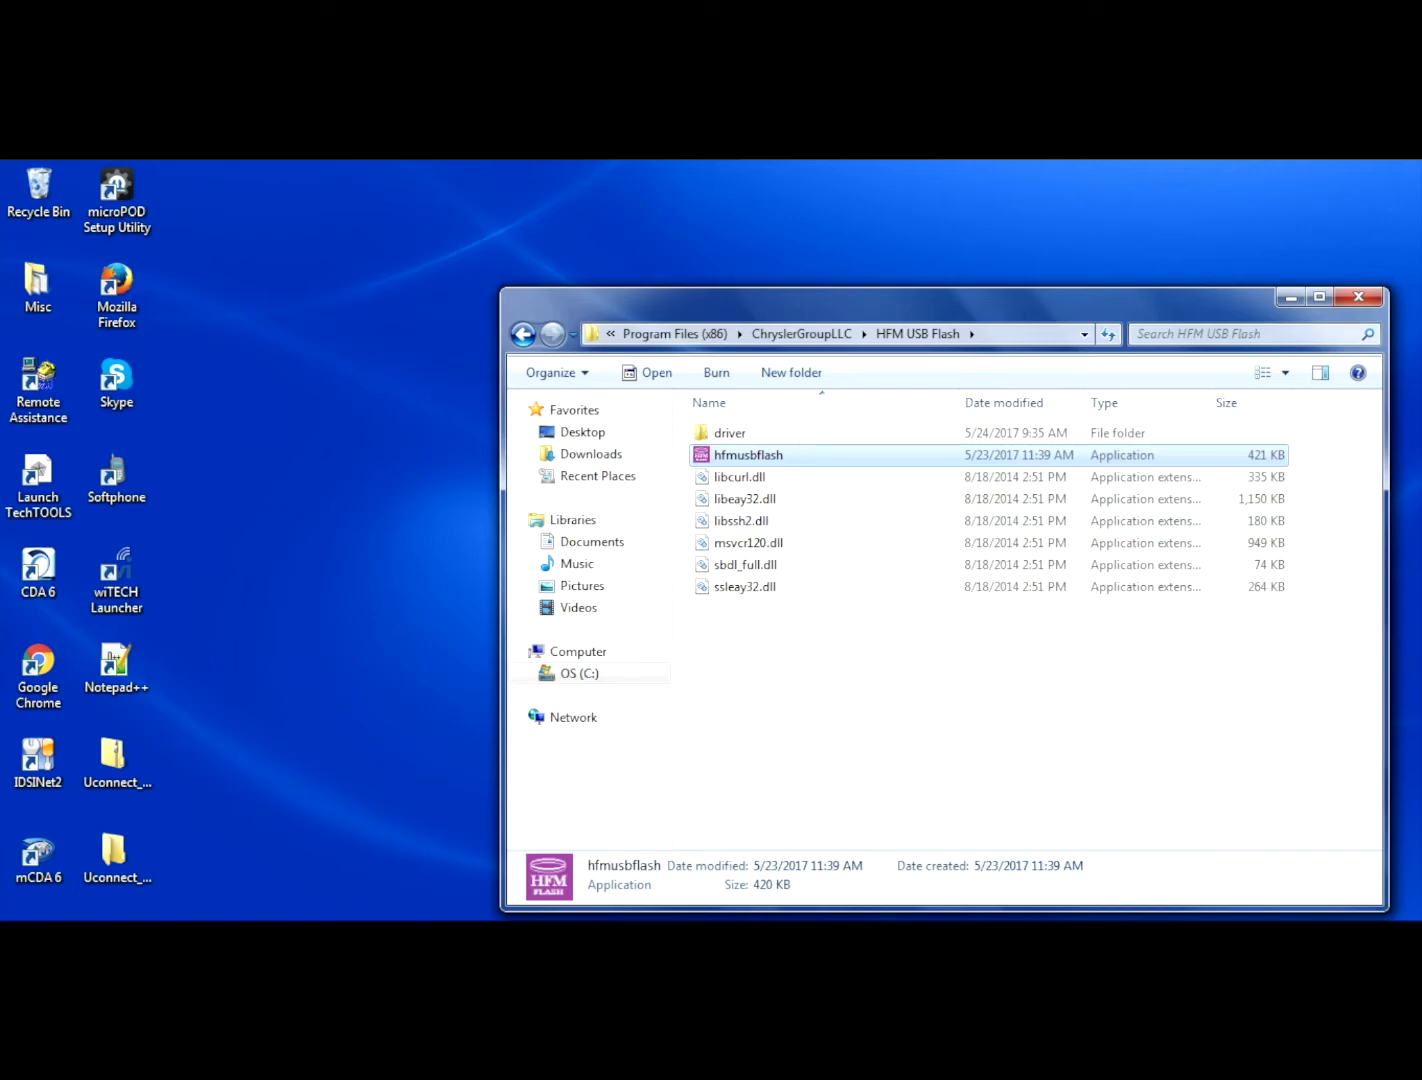
Load 68158125AC.bin as the flash file, start the flash and acknowledge the tutorial video alert
{"action": "left_click", "coordinate": [1358, 296]}
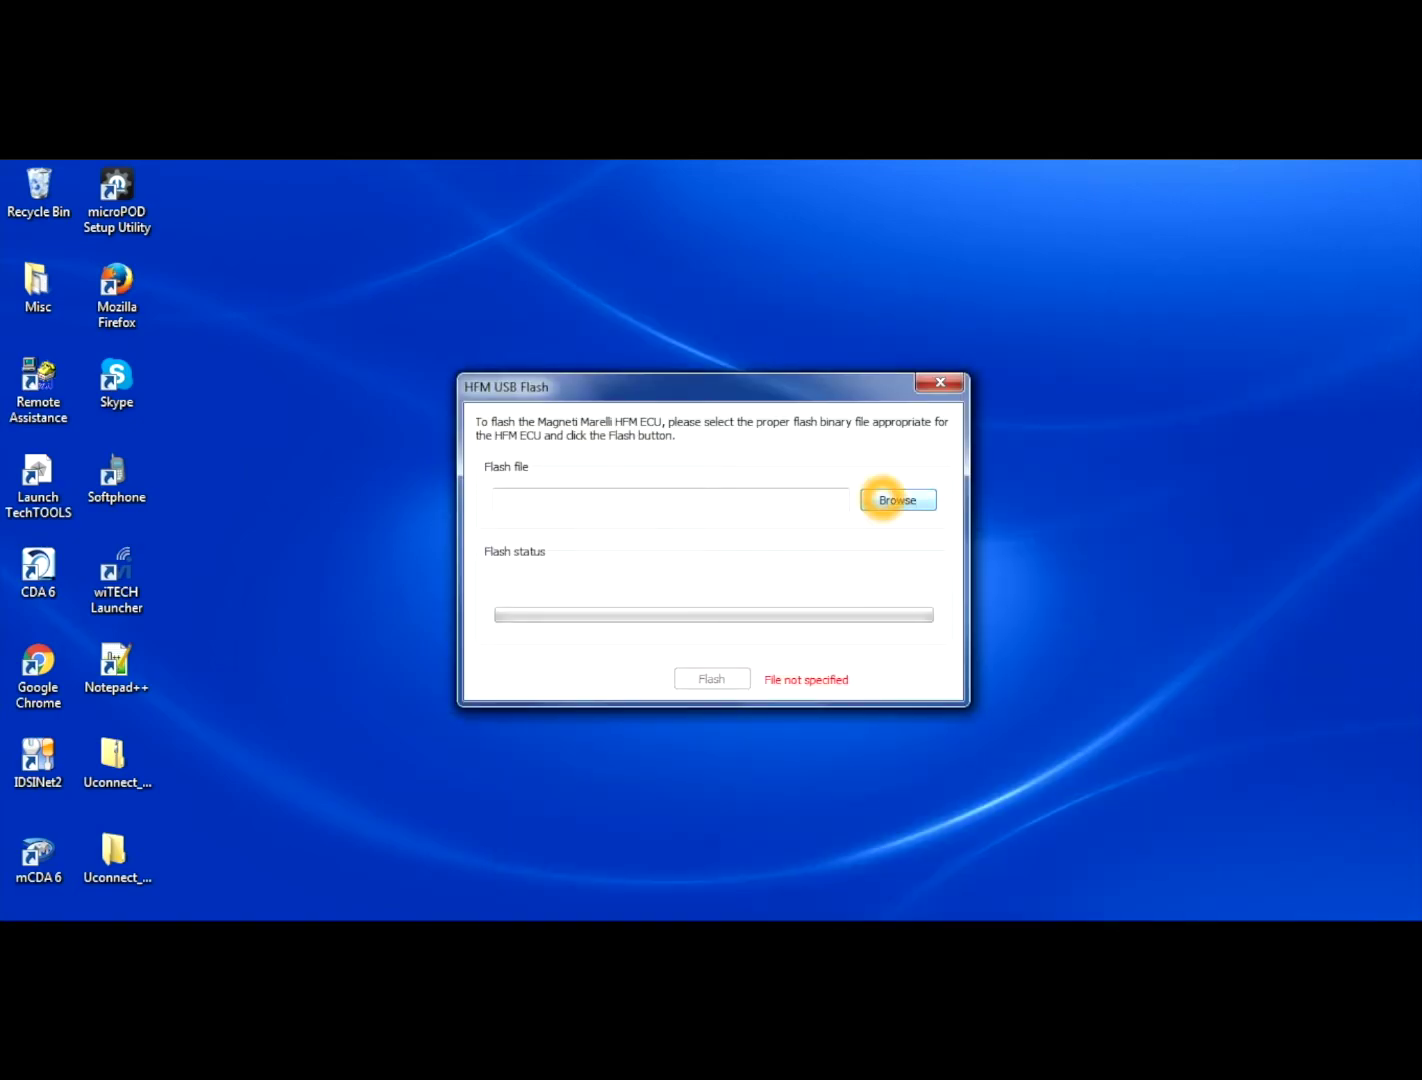
{"action": "left_click", "coordinate": [897, 500]}
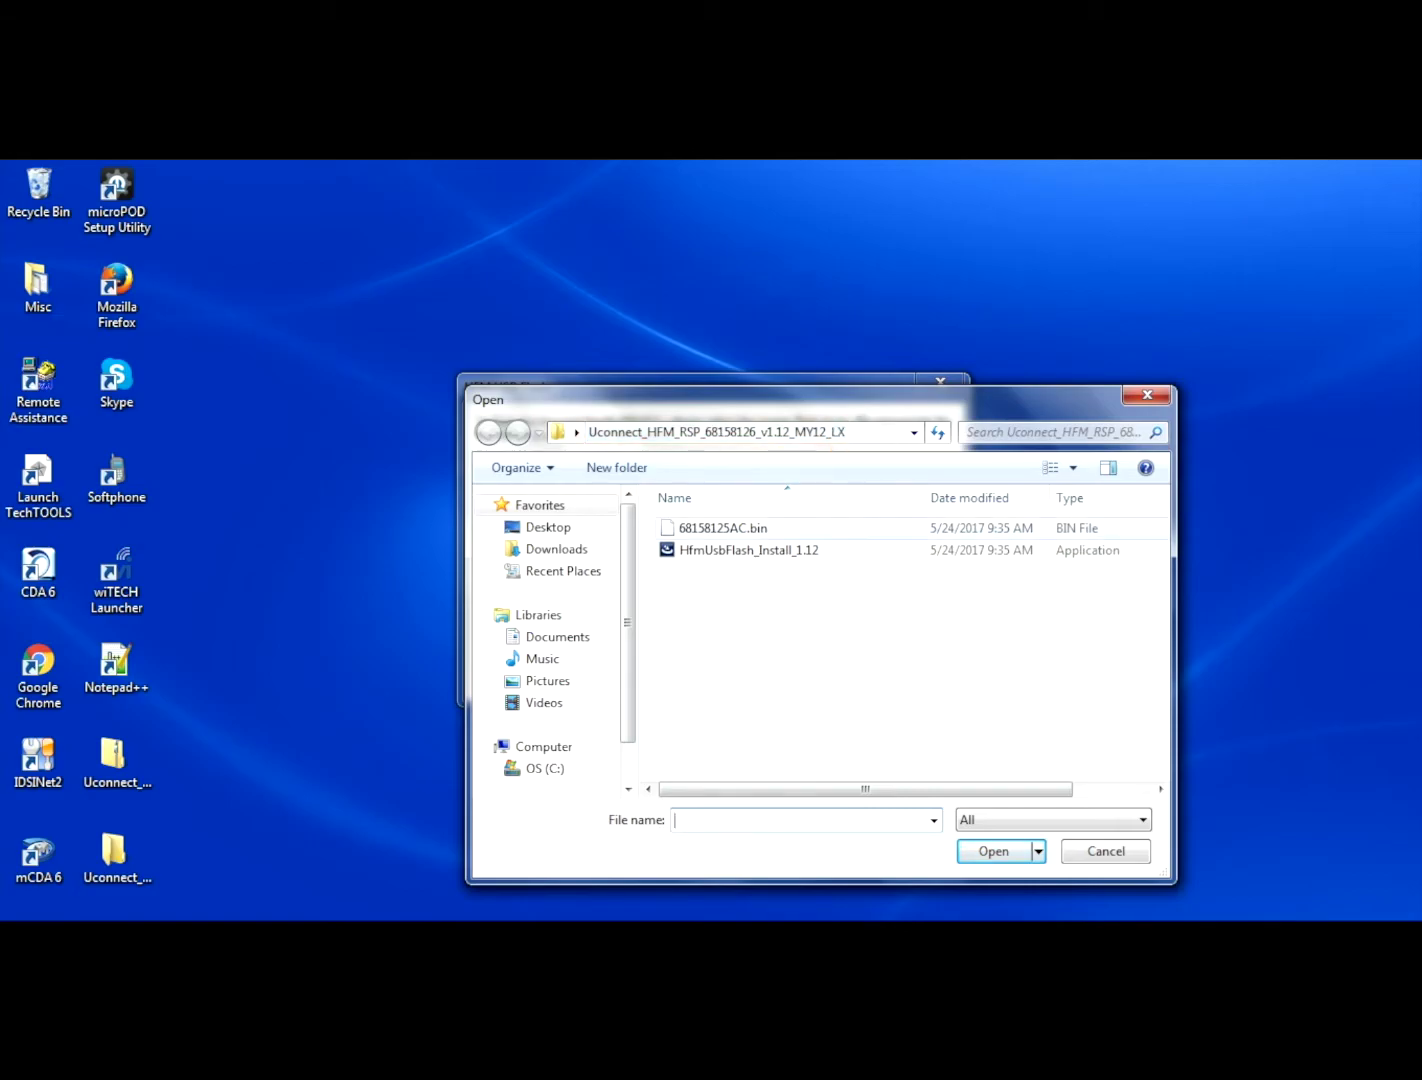
{"action": "double_click", "coordinate": [820, 530]}
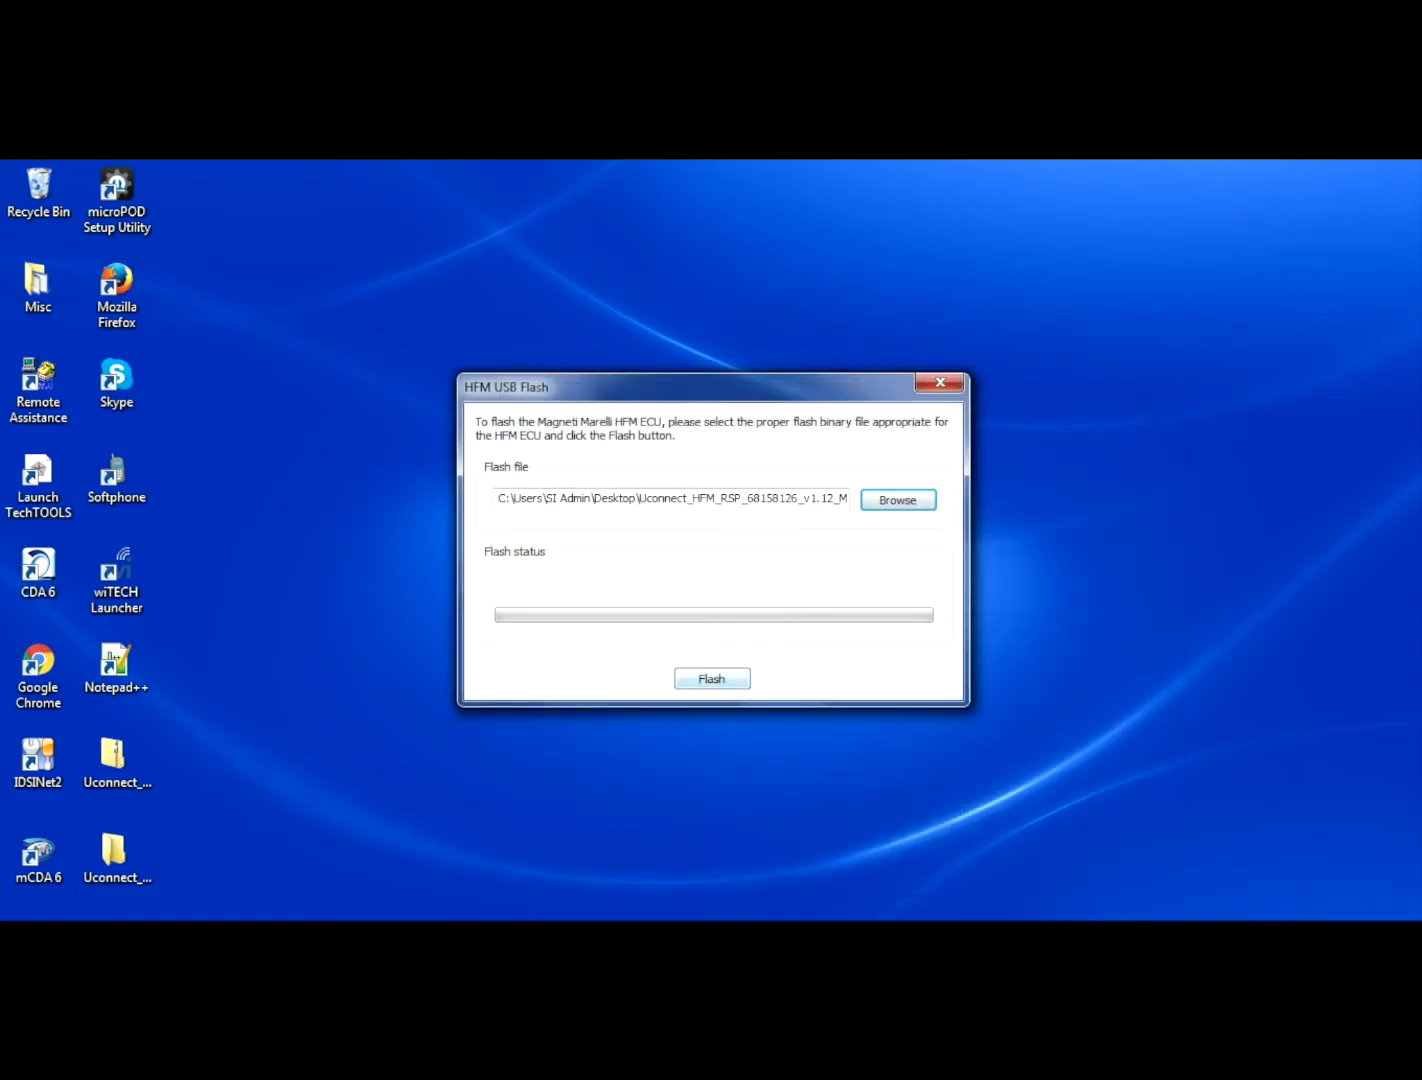
{"action": "left_click", "coordinate": [704, 678]}
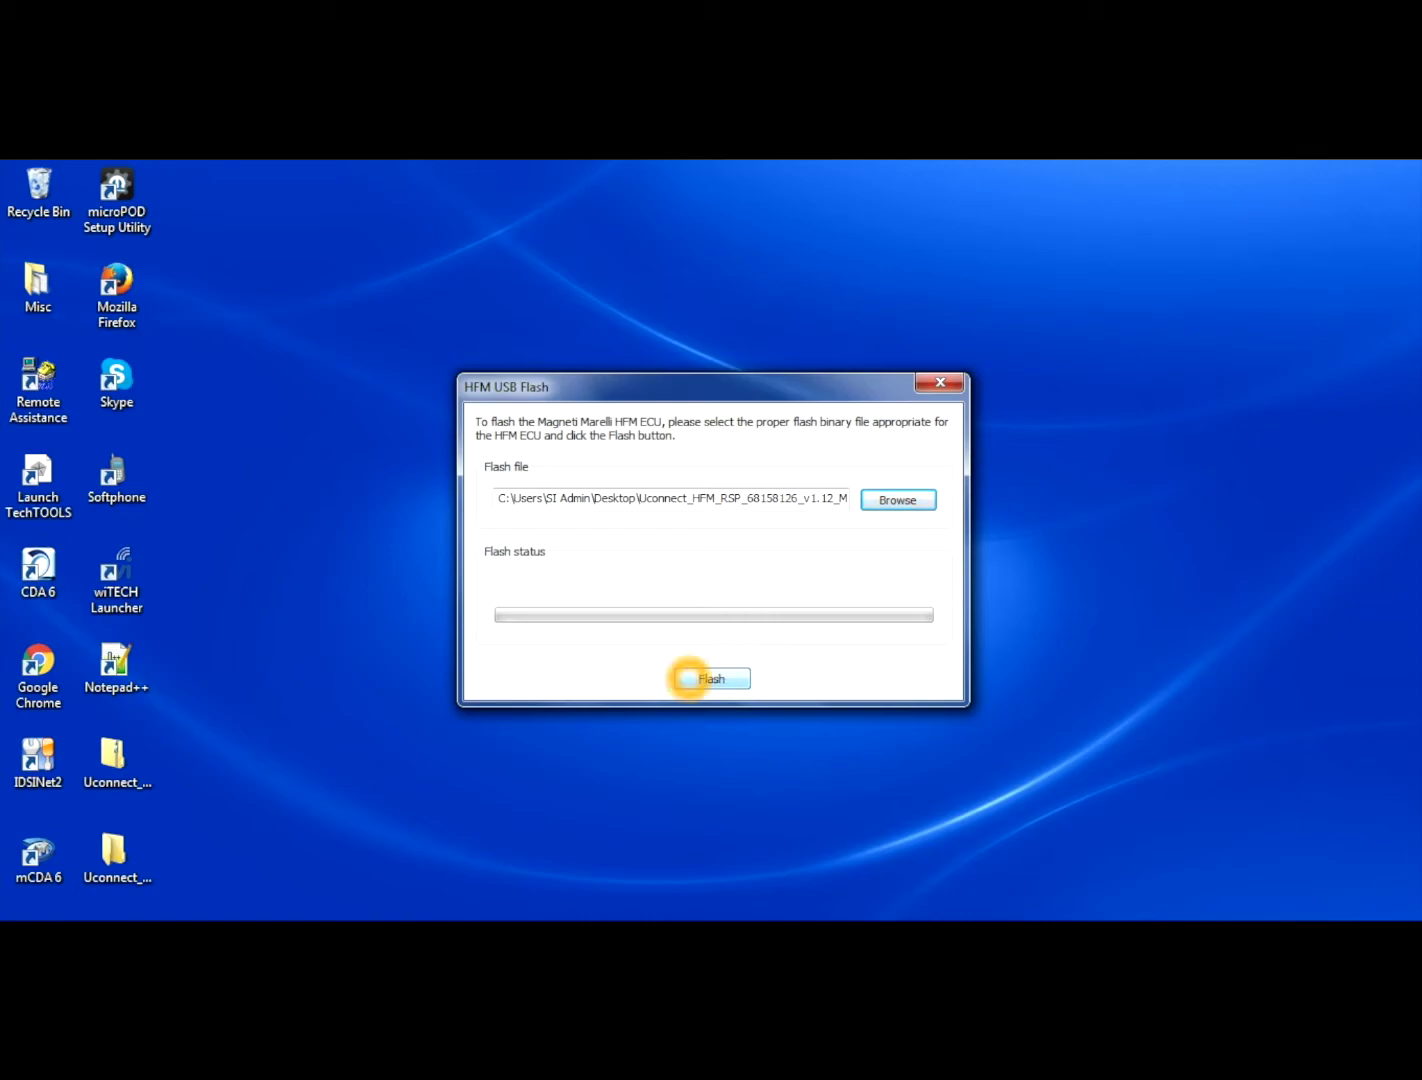
{"action": "left_click", "coordinate": [709, 679]}
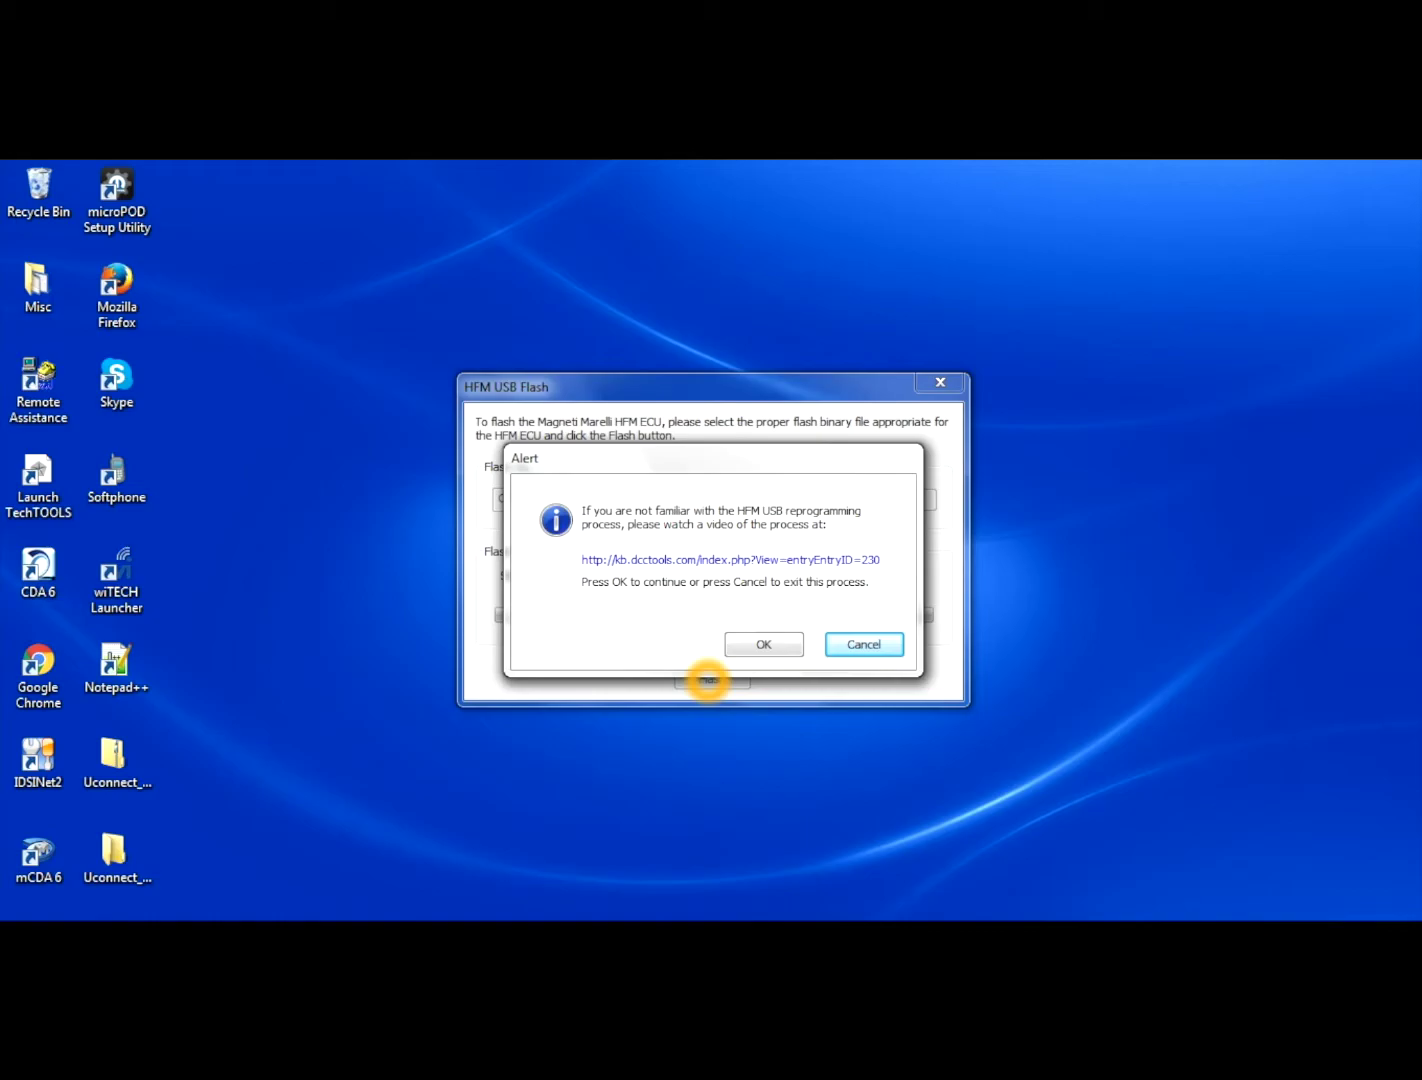
{"action": "left_click", "coordinate": [763, 644]}
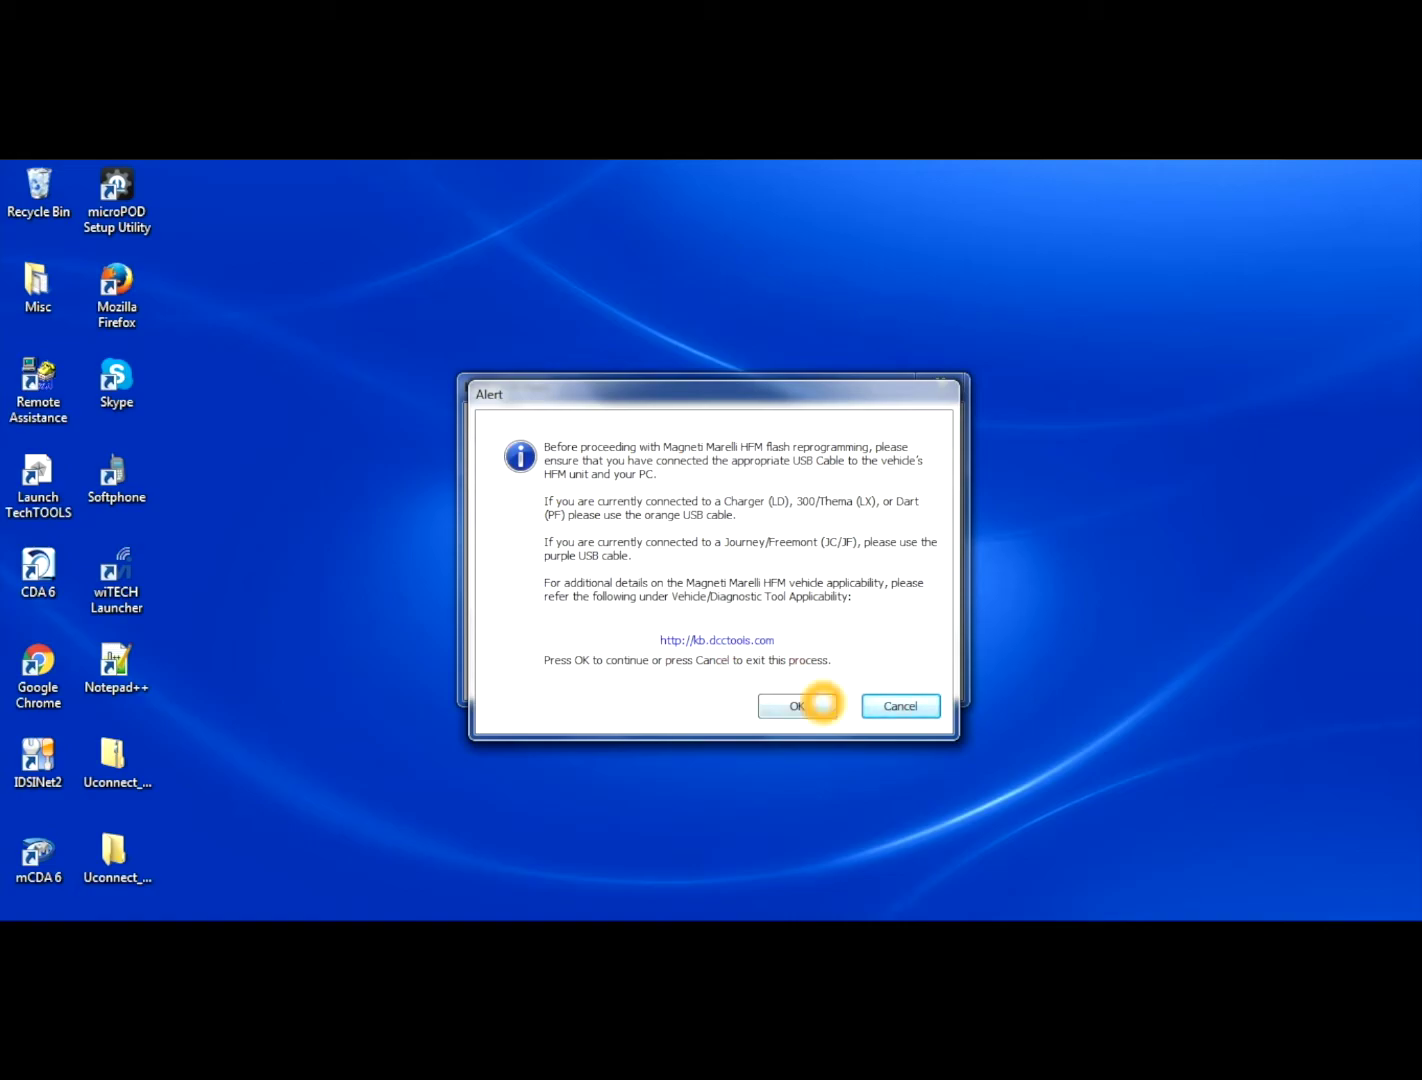
Confirm the correct USB cable is connected on the alert
{"action": "left_click", "coordinate": [783, 707]}
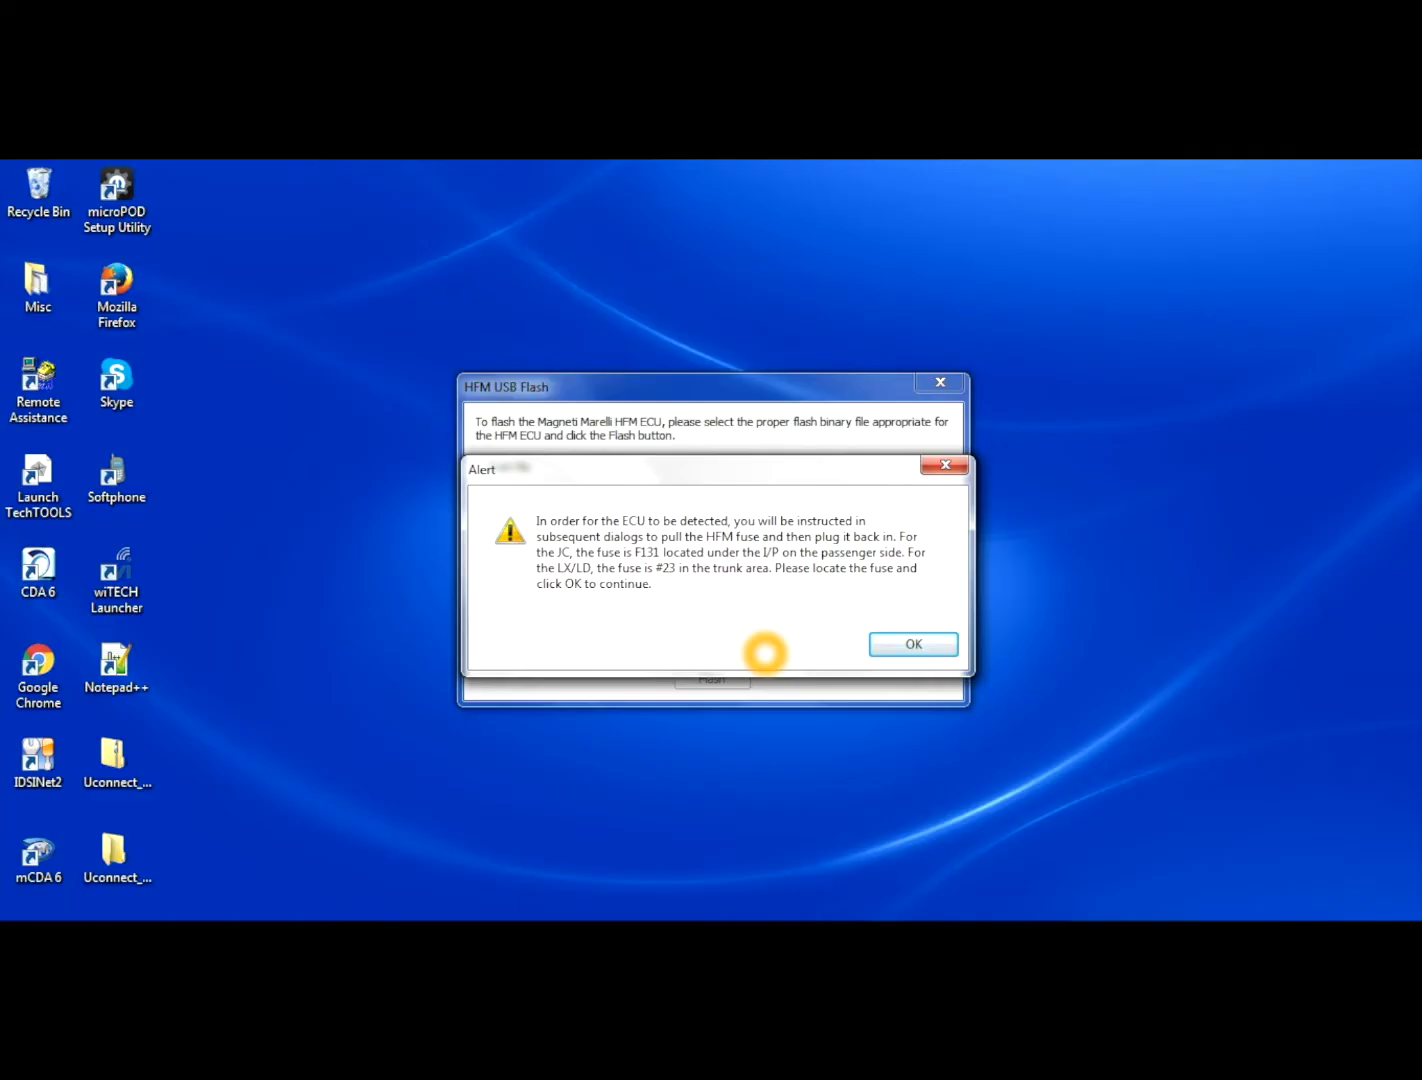
Acknowledge the fuse instructions, confirm the HFM fuse pulled and reinserted, then dismiss the success alert
{"action": "left_click", "coordinate": [914, 644]}
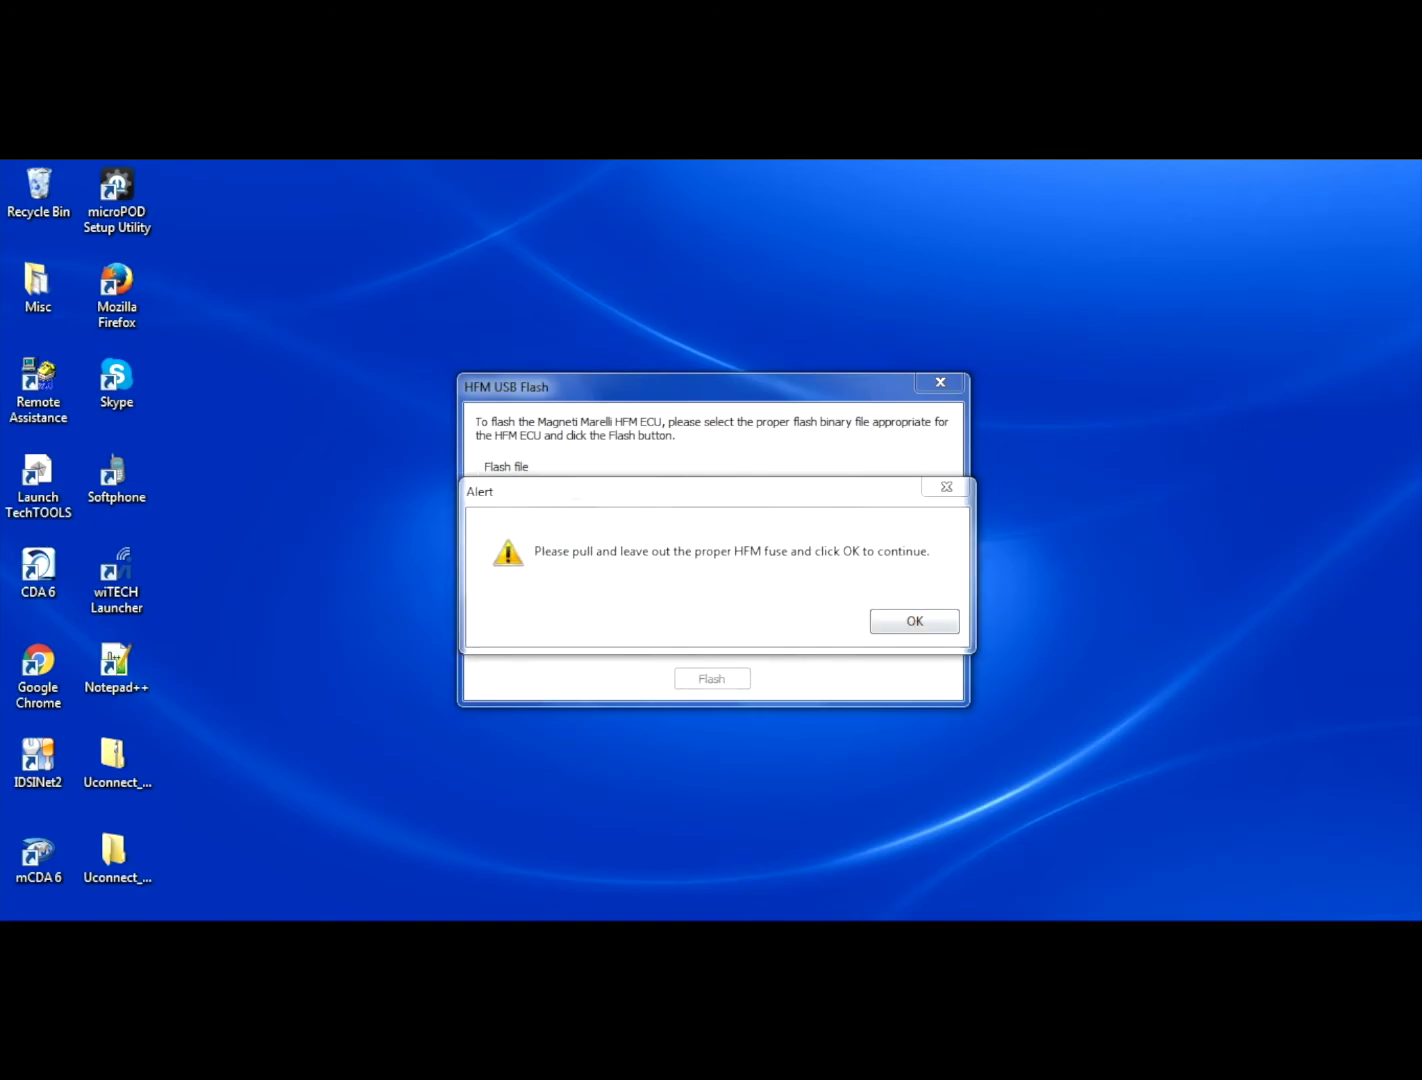
{"action": "left_click", "coordinate": [900, 620]}
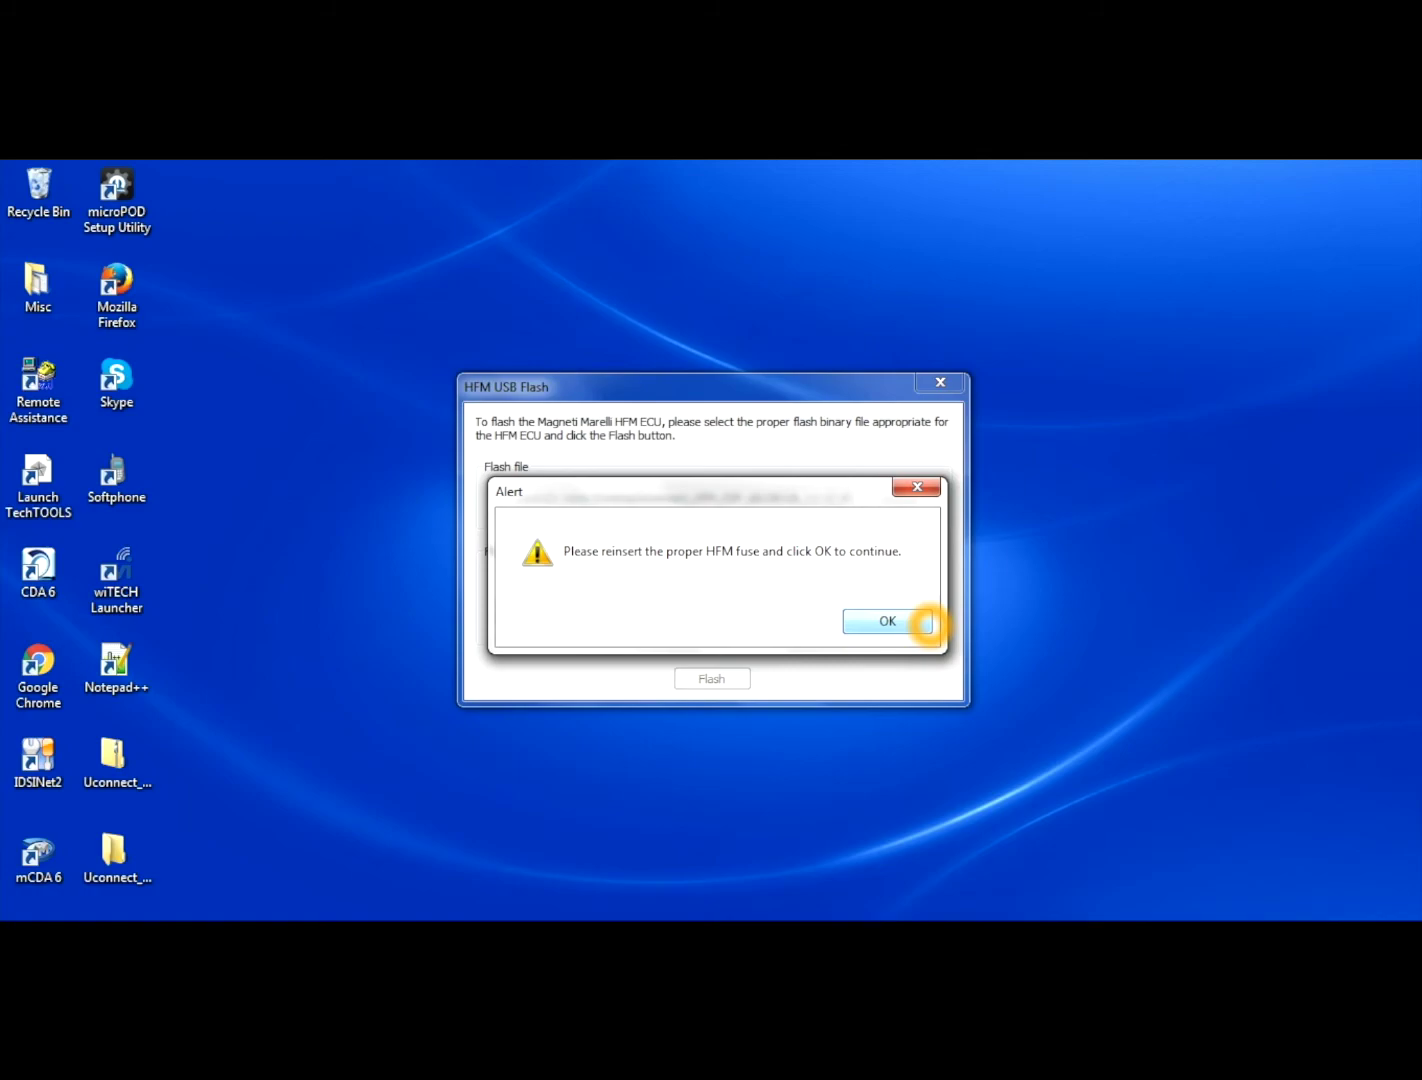
{"action": "left_click", "coordinate": [928, 623]}
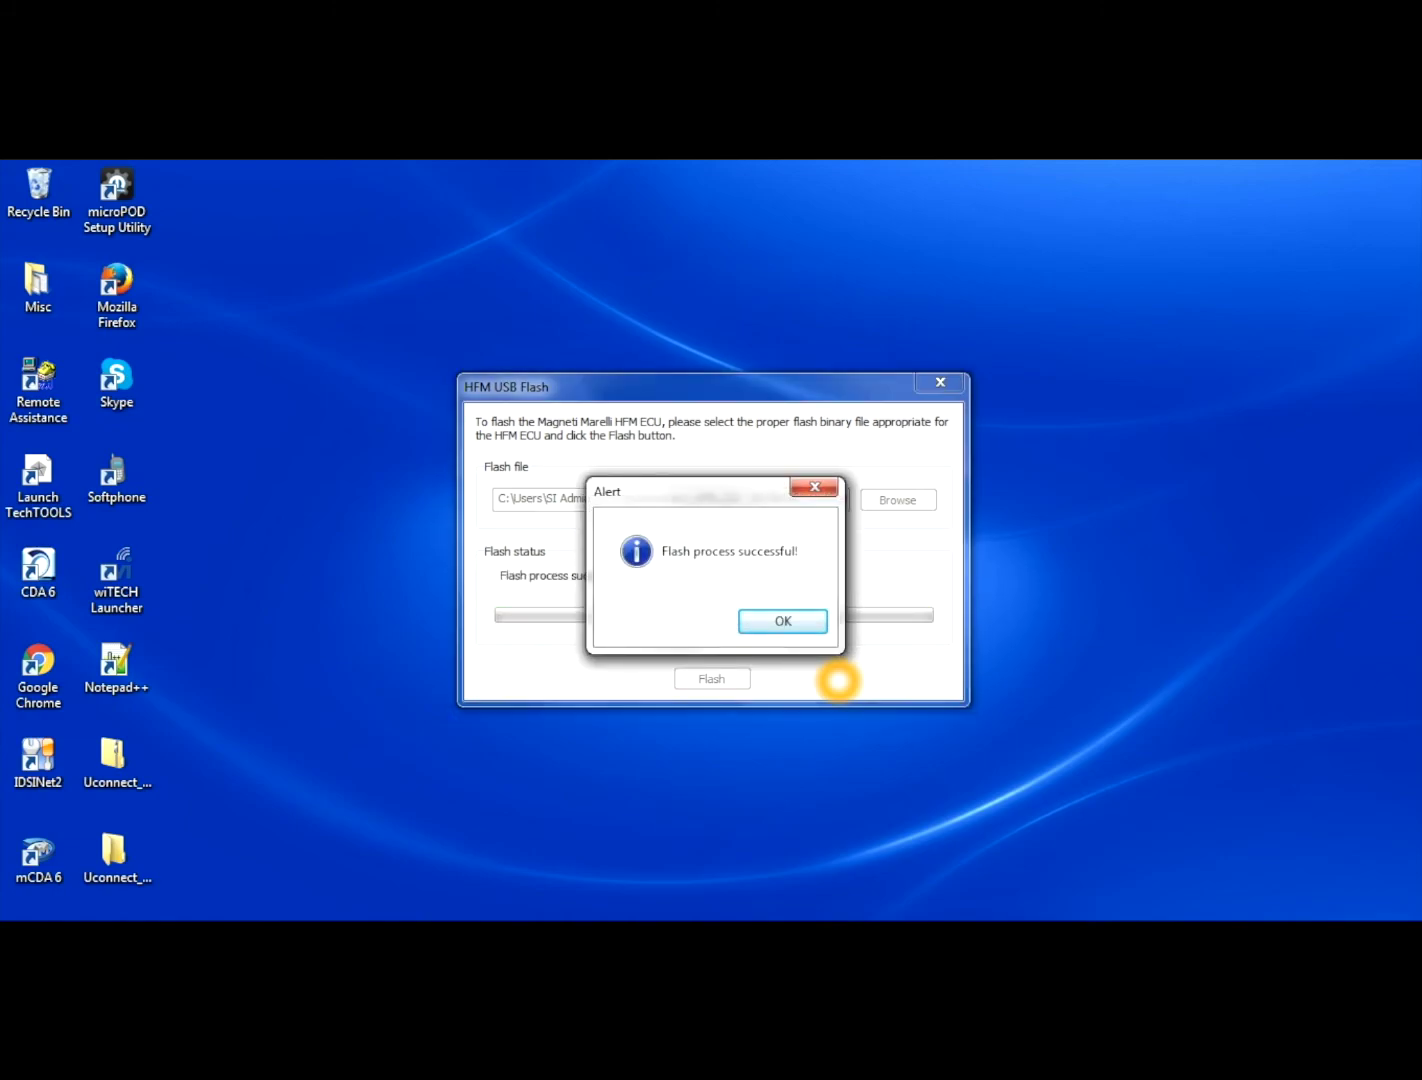
{"action": "left_click", "coordinate": [783, 620]}
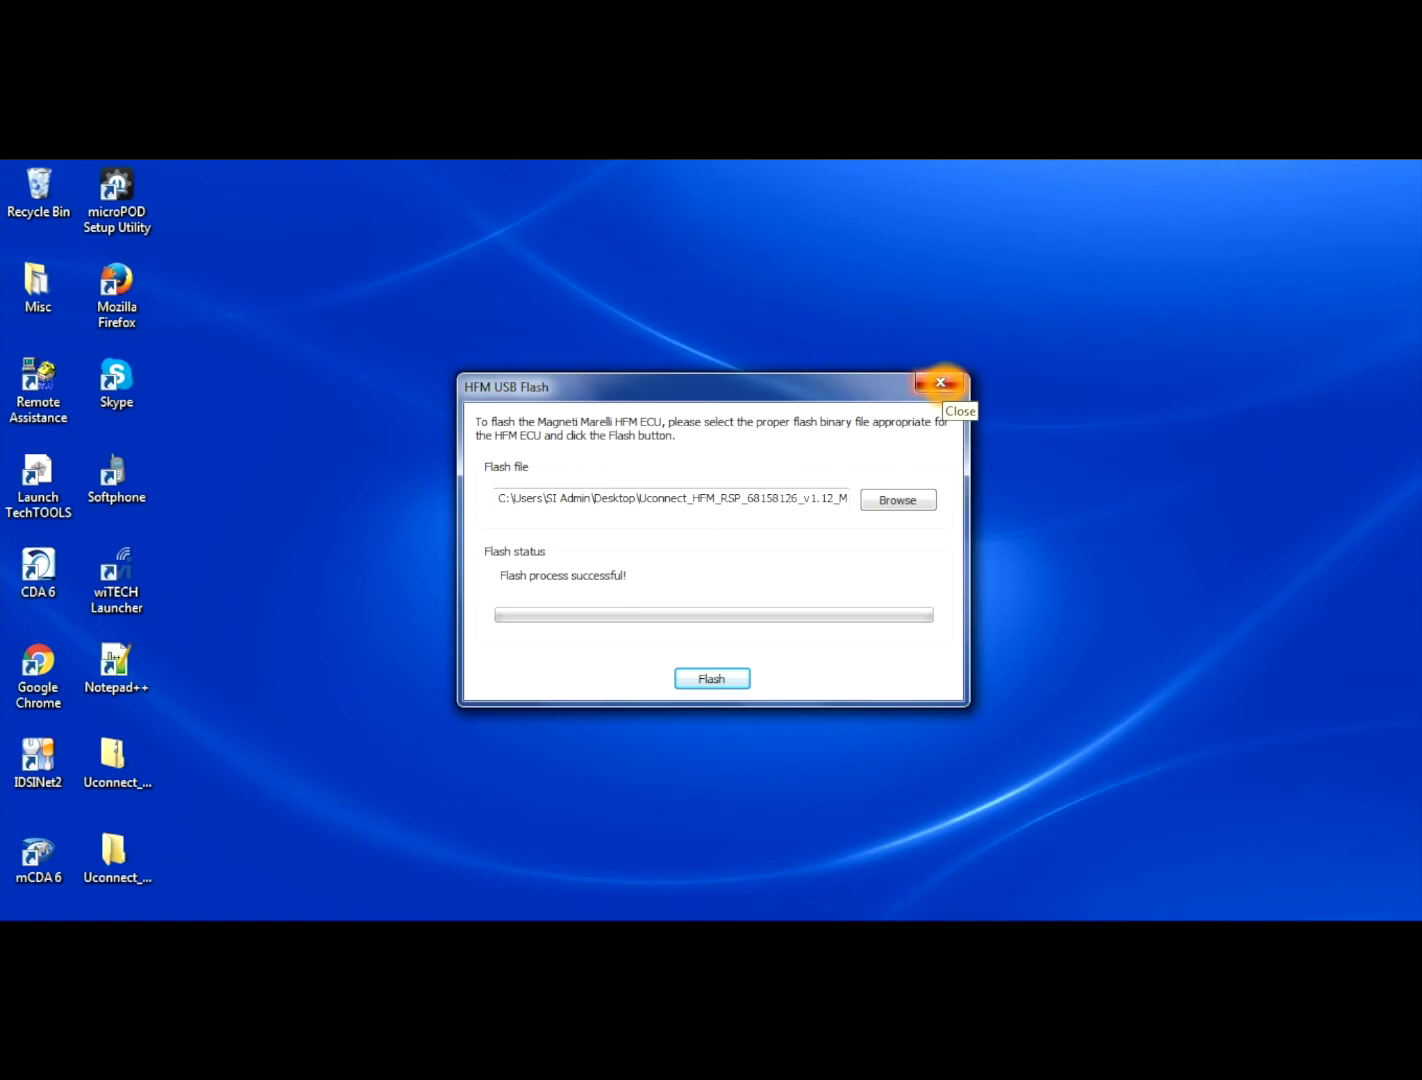
Close the HFM USB Flash window from its title bar
{"action": "left_click", "coordinate": [940, 382]}
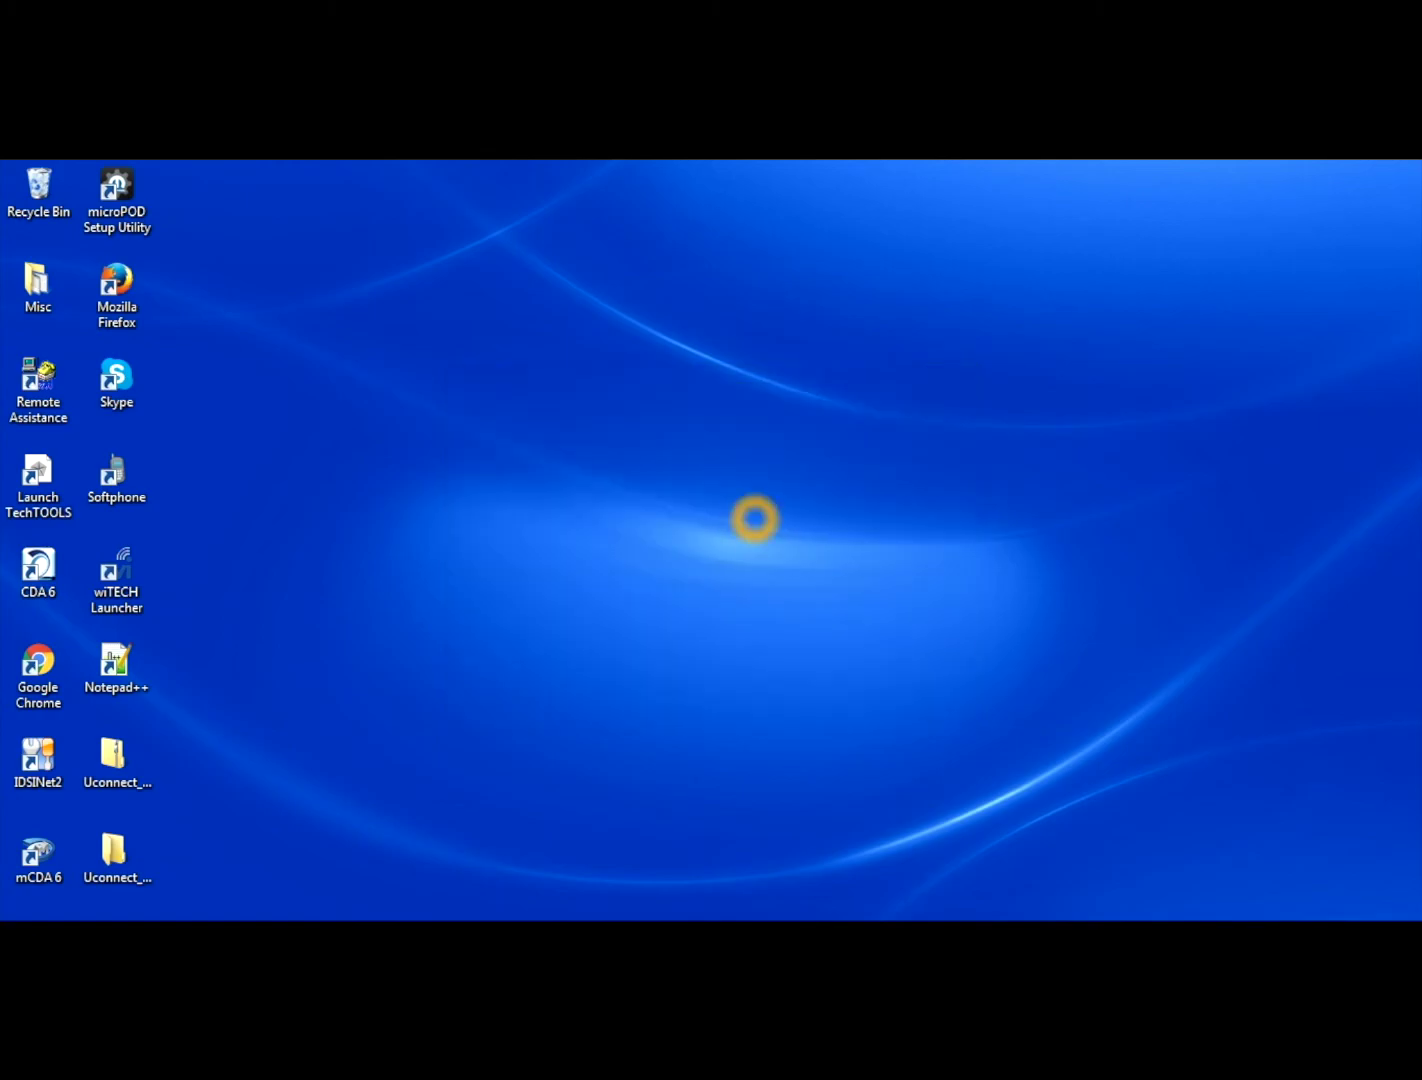